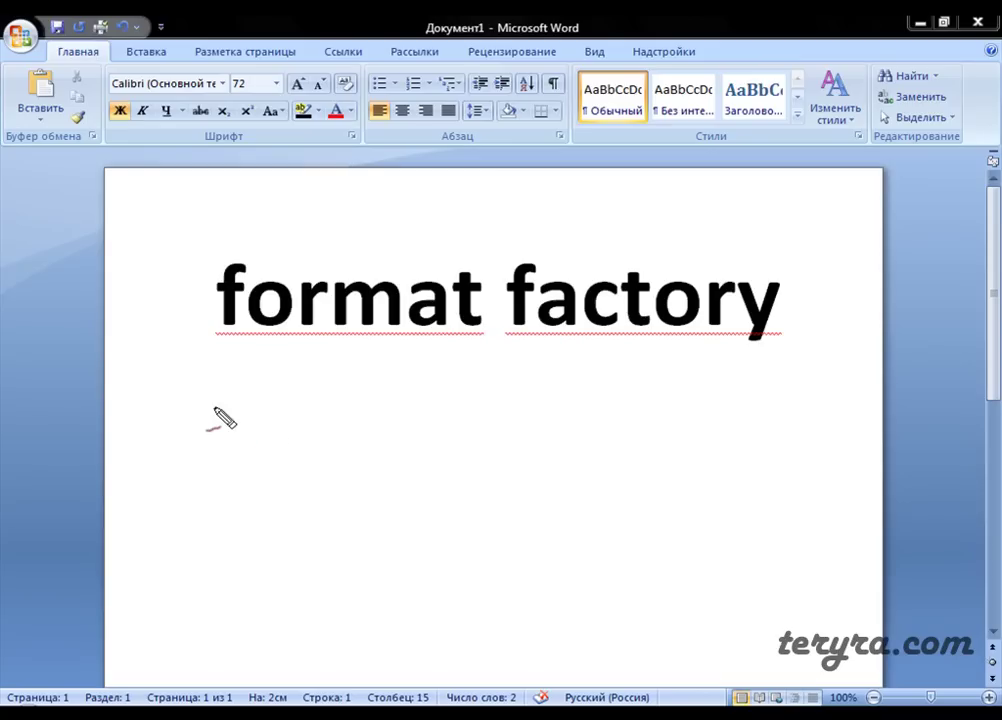
left_click_drag(159, 403, 177, 458)
left_click_drag(162, 406, 218, 447)
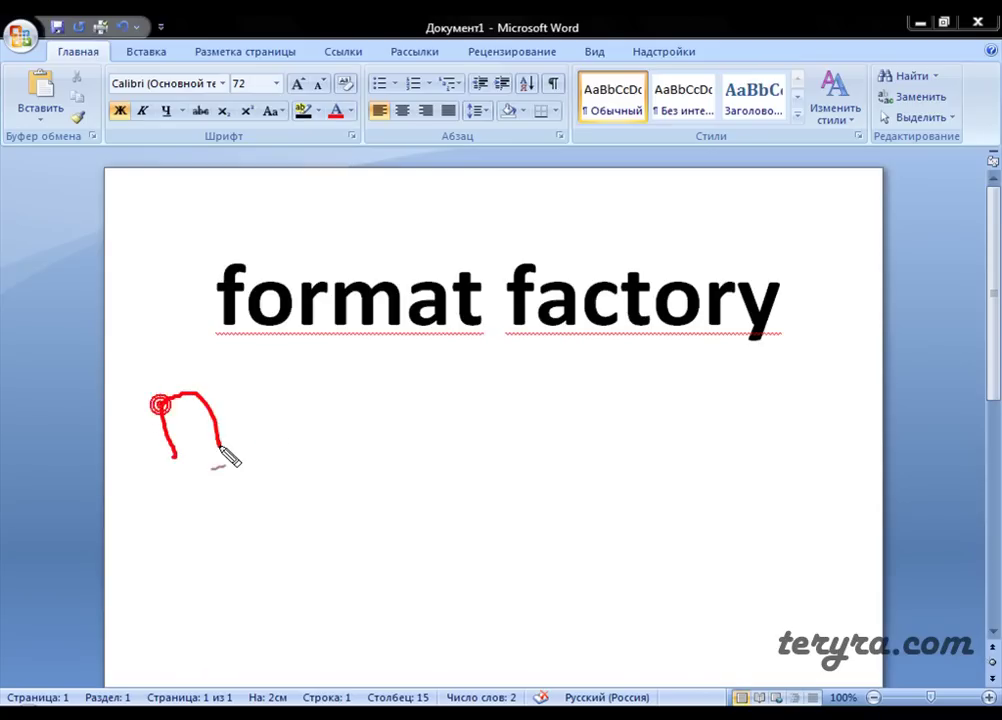
left_click_drag(204, 392, 286, 432)
mouse_move(311, 352)
left_mouse_down()
mouse_move(352, 451)
mouse_move(352, 378)
mouse_move(364, 429)
left_mouse_up()
mouse_move(381, 365)
left_mouse_down()
mouse_move(452, 405)
mouse_move(460, 322)
left_mouse_up()
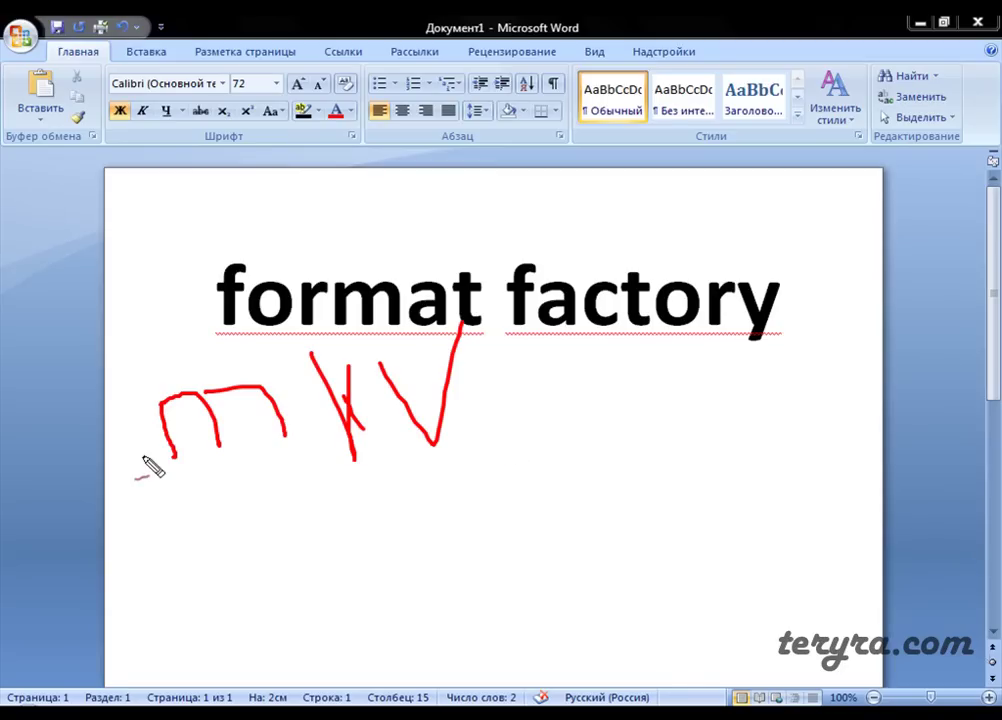
left_click_drag(146, 460, 152, 454)
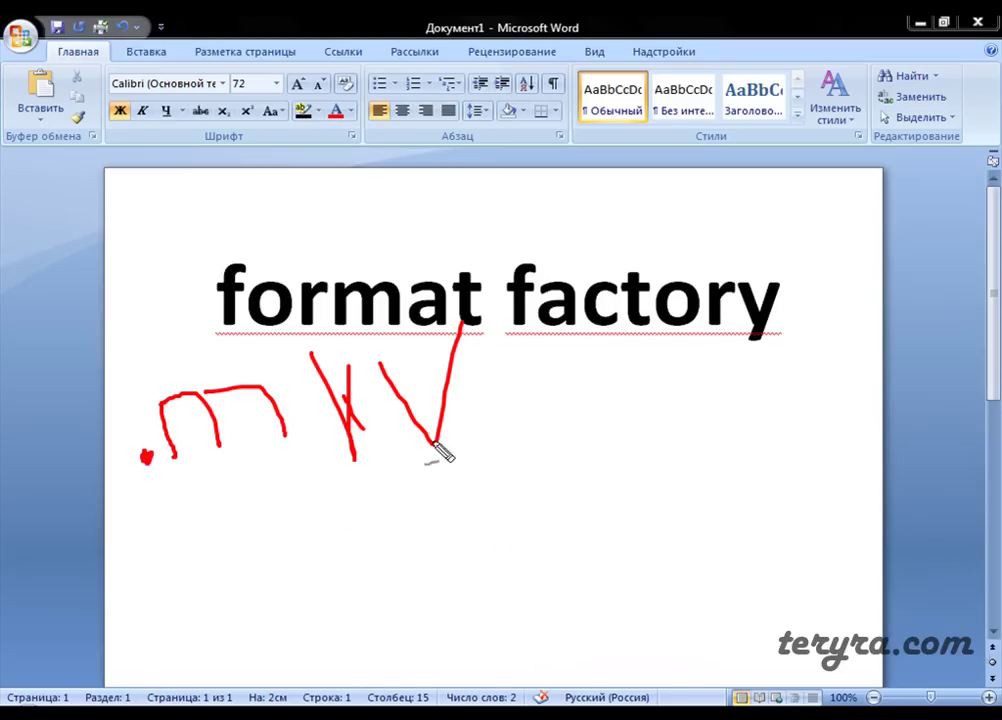
mouse_move(576, 470)
left_mouse_down()
mouse_move(564, 352)
mouse_move(31, 420)
mouse_move(372, 580)
mouse_move(598, 463)
mouse_move(572, 450)
left_mouse_up()
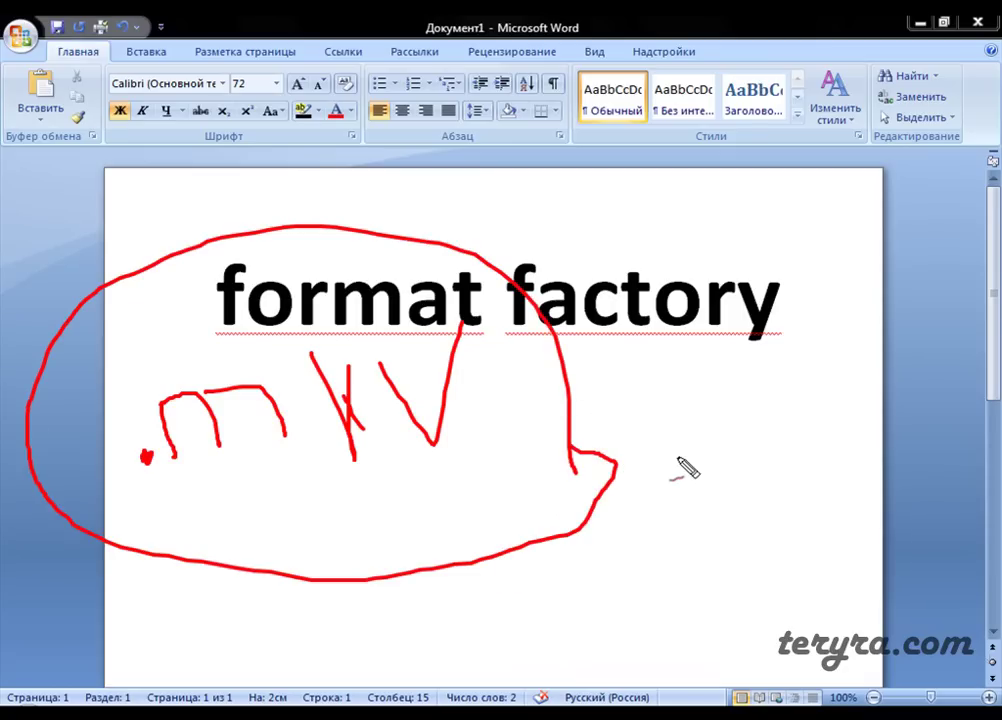
key("Escape")
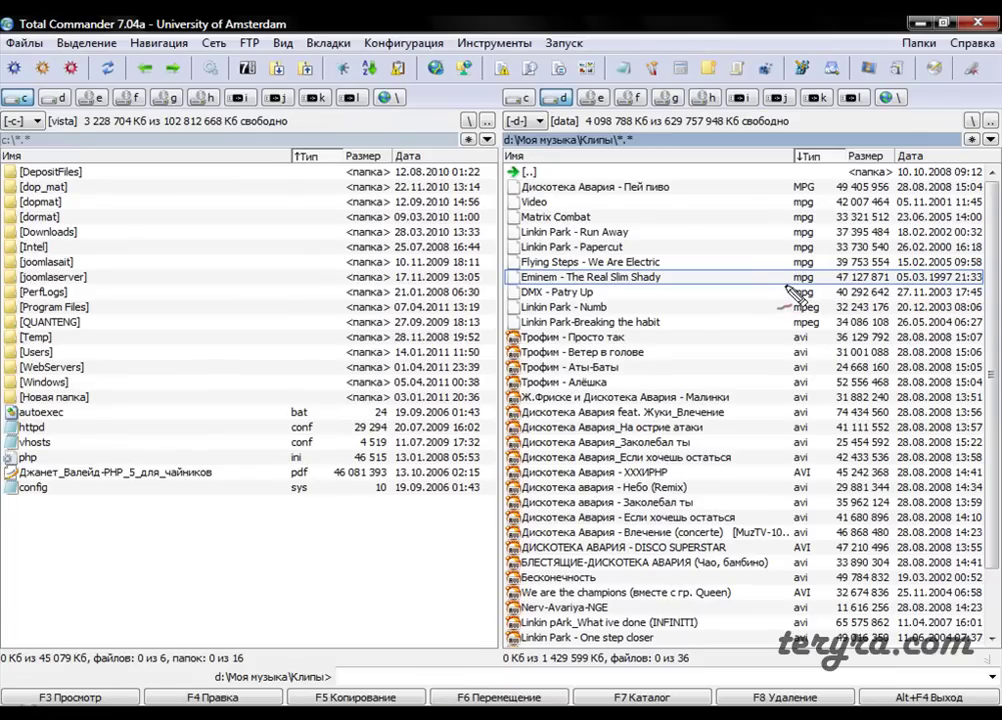
mouse_move(786, 285)
left_mouse_down()
mouse_move(812, 291)
mouse_move(822, 276)
mouse_move(800, 270)
mouse_move(792, 284)
left_mouse_up()
key("Escape")
left_click_drag(993, 264, 995, 232)
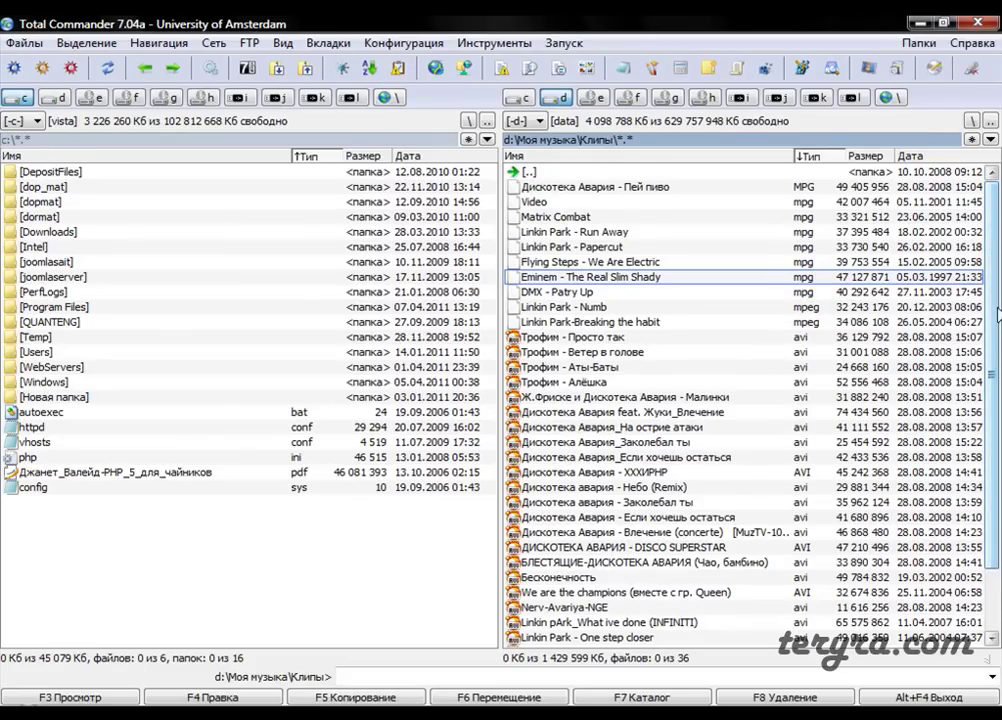
mouse_move(806, 330)
left_mouse_down()
mouse_move(818, 348)
mouse_move(835, 333)
left_mouse_up()
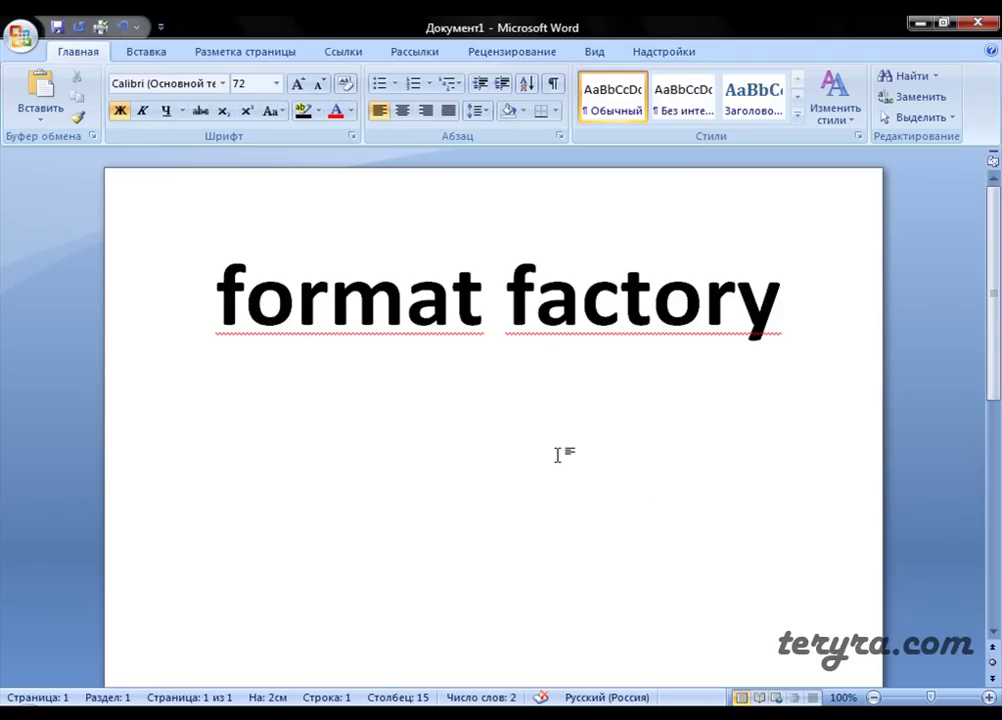
mouse_move(207, 374)
left_mouse_down()
mouse_move(800, 376)
mouse_move(806, 206)
mouse_move(336, 210)
mouse_move(147, 302)
mouse_move(195, 375)
left_mouse_up()
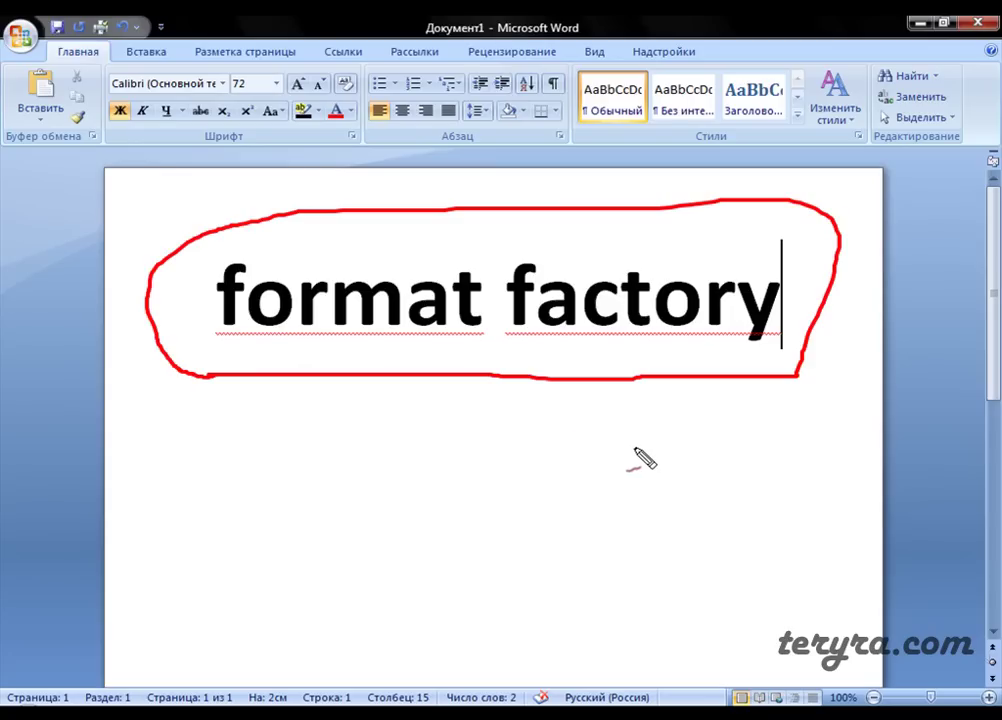
key("Escape")
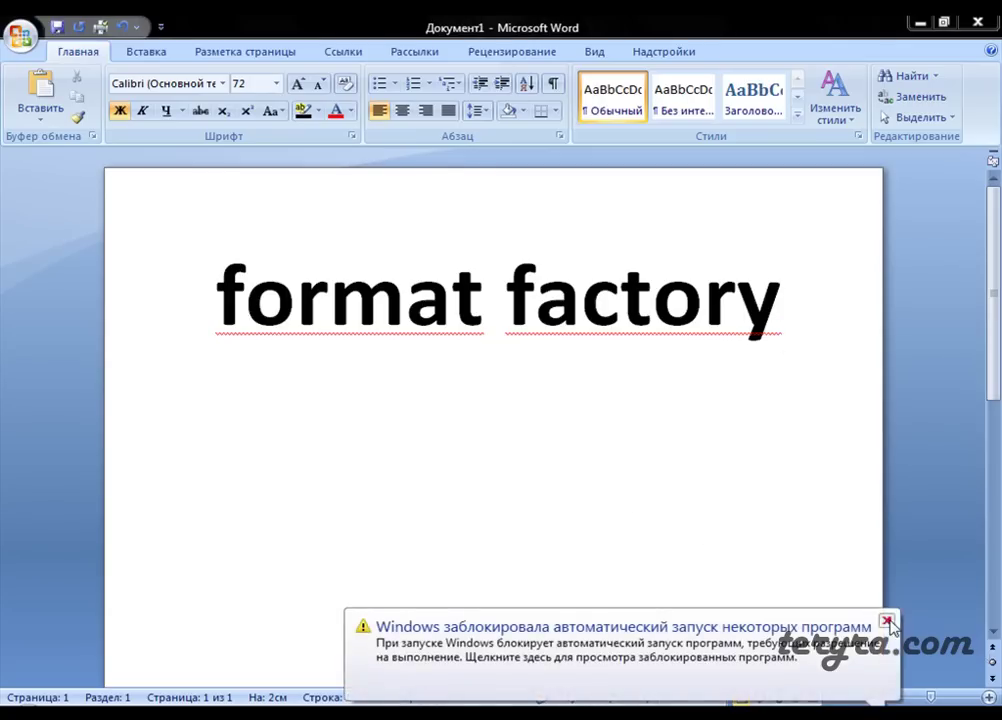
Dismiss the Windows blocked-startup notification and switch to Format Factory (Фабрика Форматов 2.60).
left_click(886, 622)
left_click(536, 716)
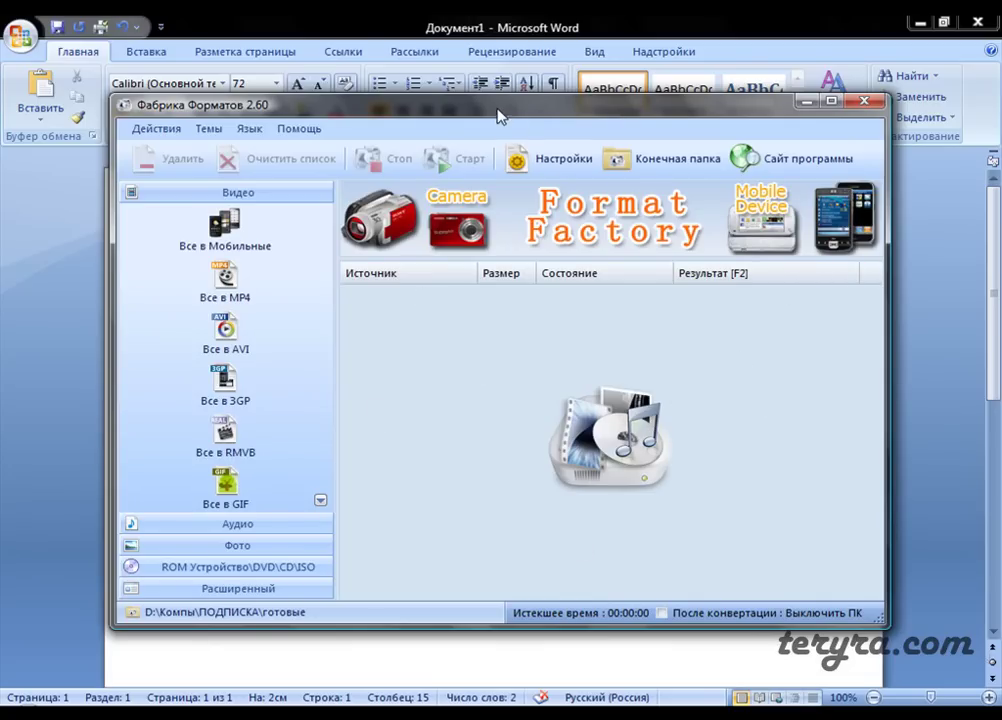
left_click_drag(500, 116, 499, 121)
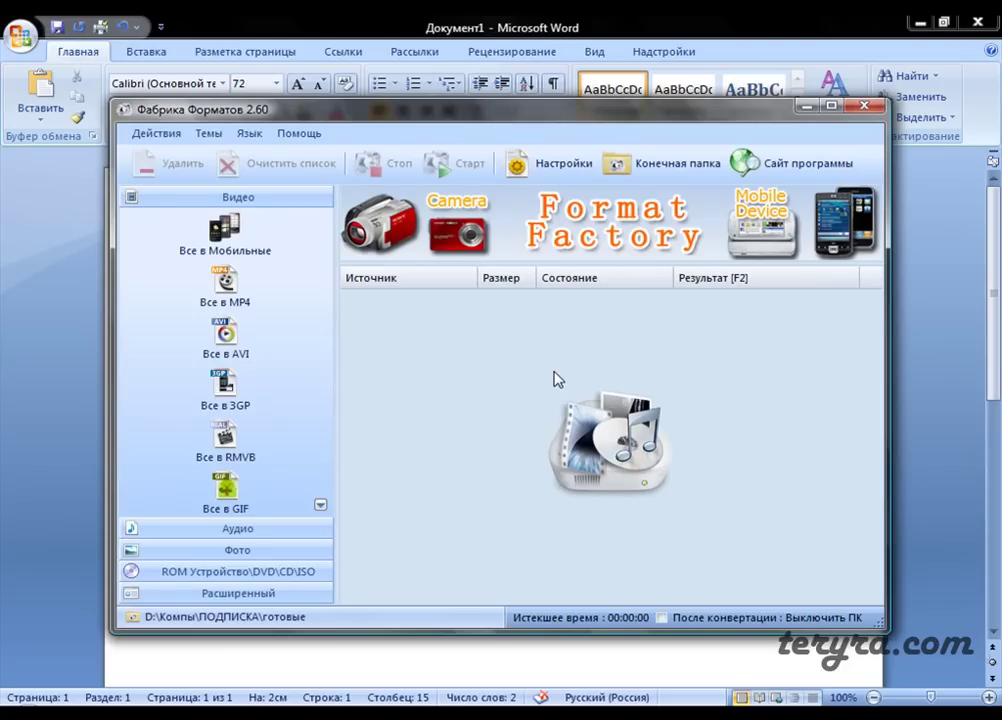
key("ctrl+shift+d")
mouse_move(281, 105)
left_mouse_down()
mouse_move(262, 101)
mouse_move(258, 124)
mouse_move(278, 108)
left_mouse_up()
key("Escape")
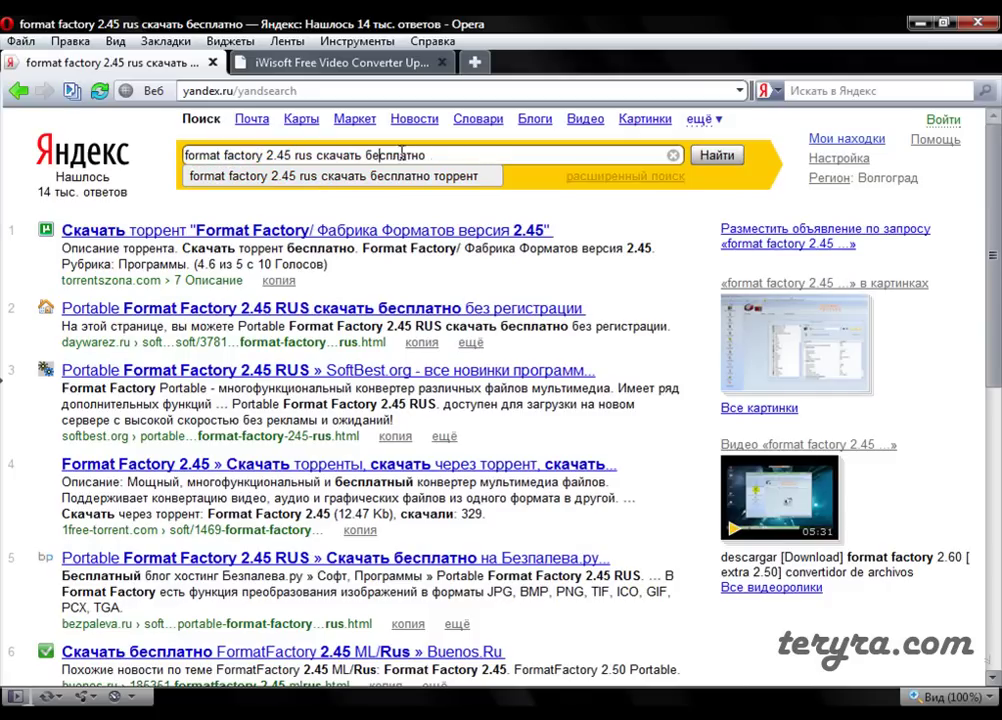
Search Yandex for "format factory 2.60 rus setup" in place of the existing query.
left_click_drag(424, 155, 291, 155)
key("BackSpace")
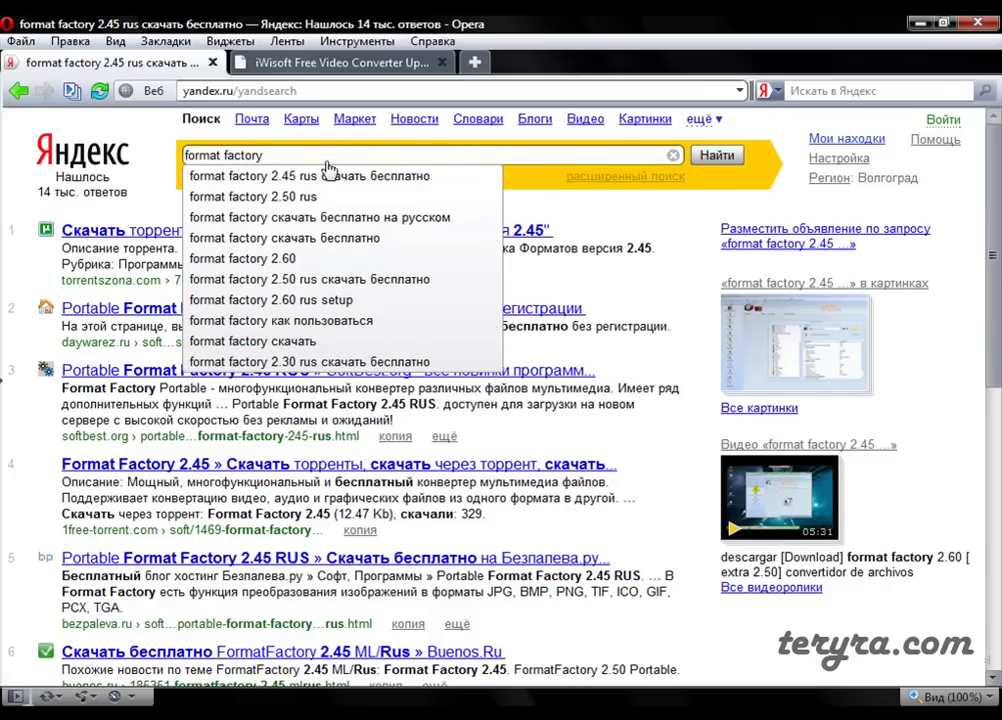
left_click(295, 301)
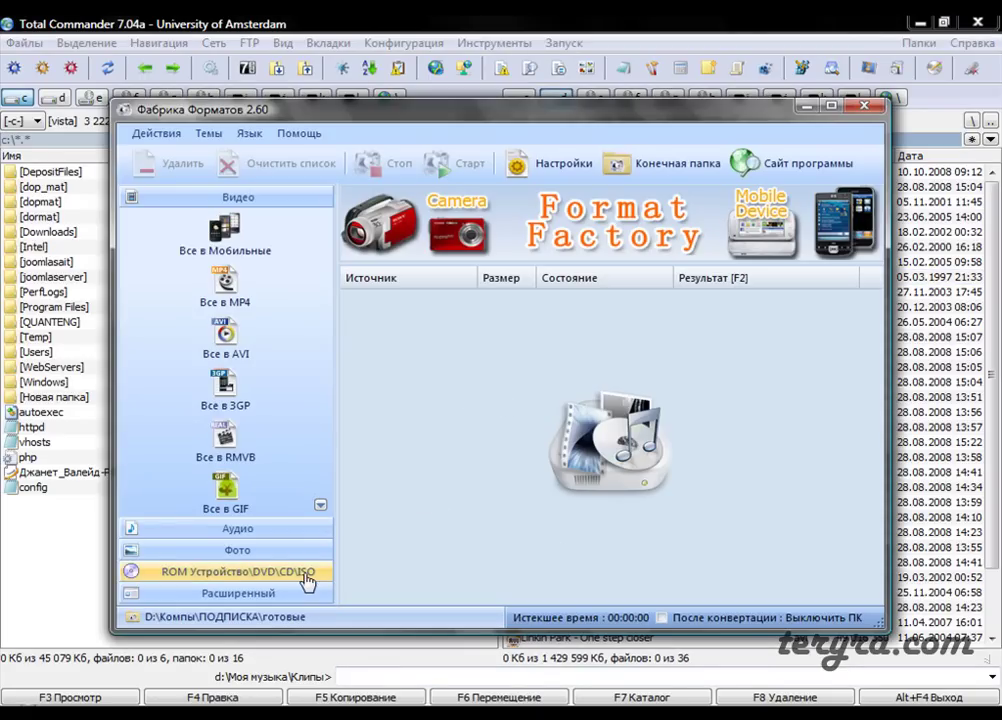
Look through Format Factory's audio, photo, ROM/DVD/CD/ISO and advanced conversion categories, and return to the video category.
left_click(253, 541)
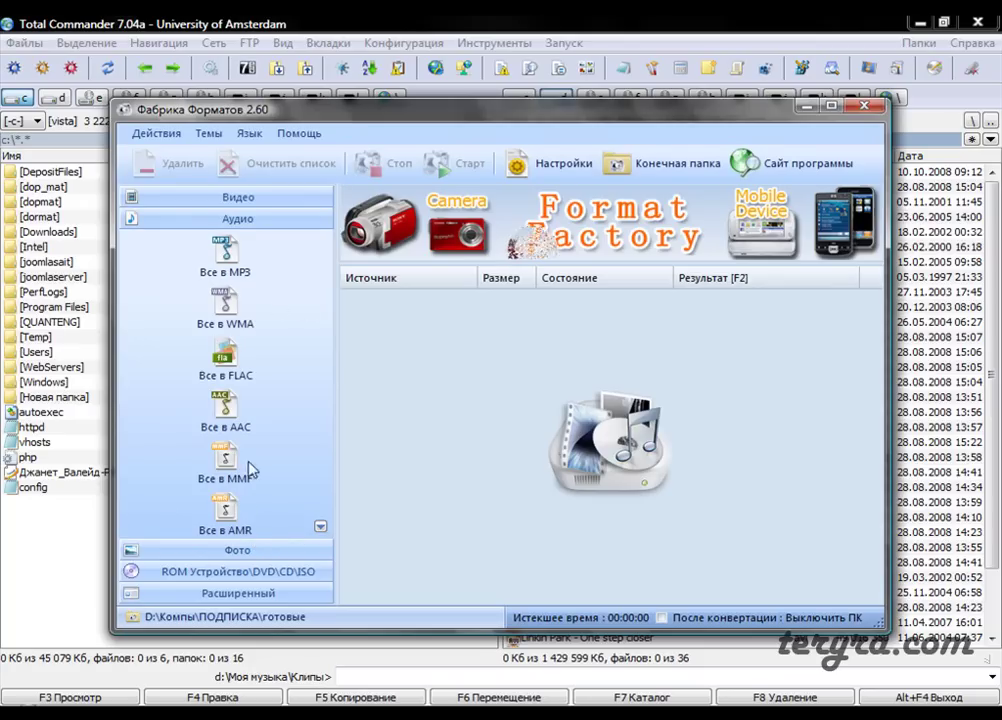
left_click(256, 549)
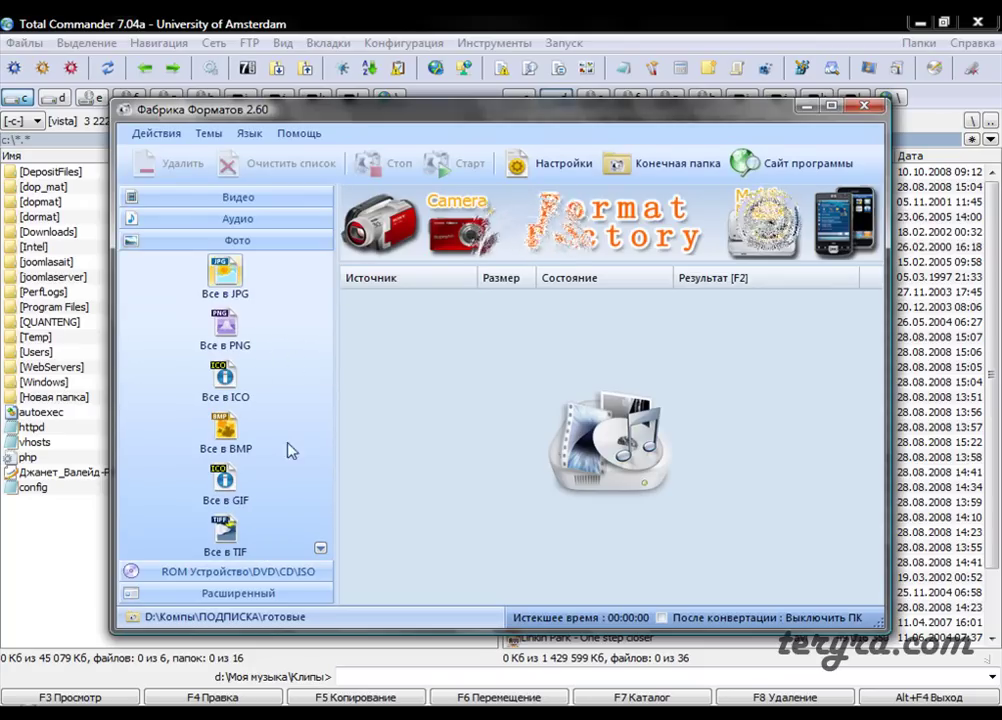
left_click(265, 574)
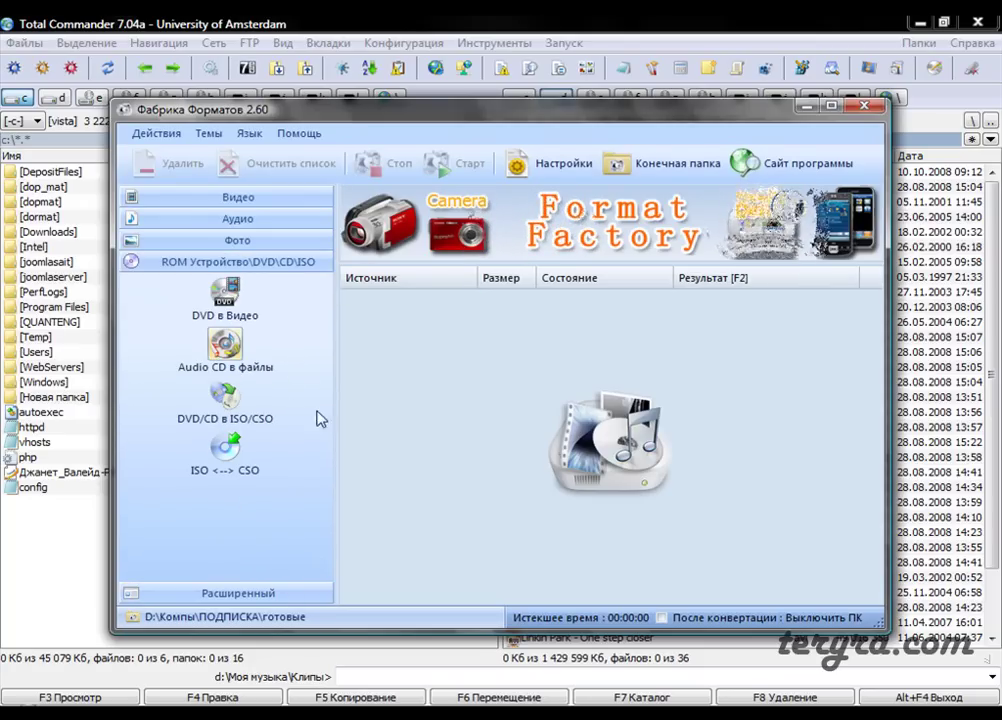
left_click(296, 588)
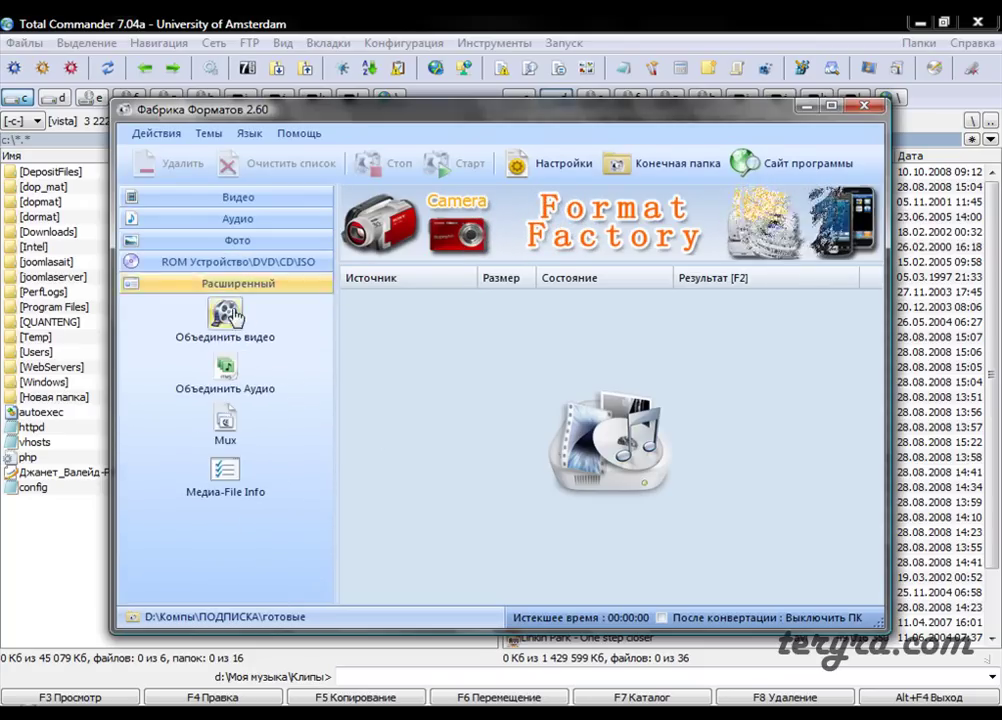
left_click(237, 200)
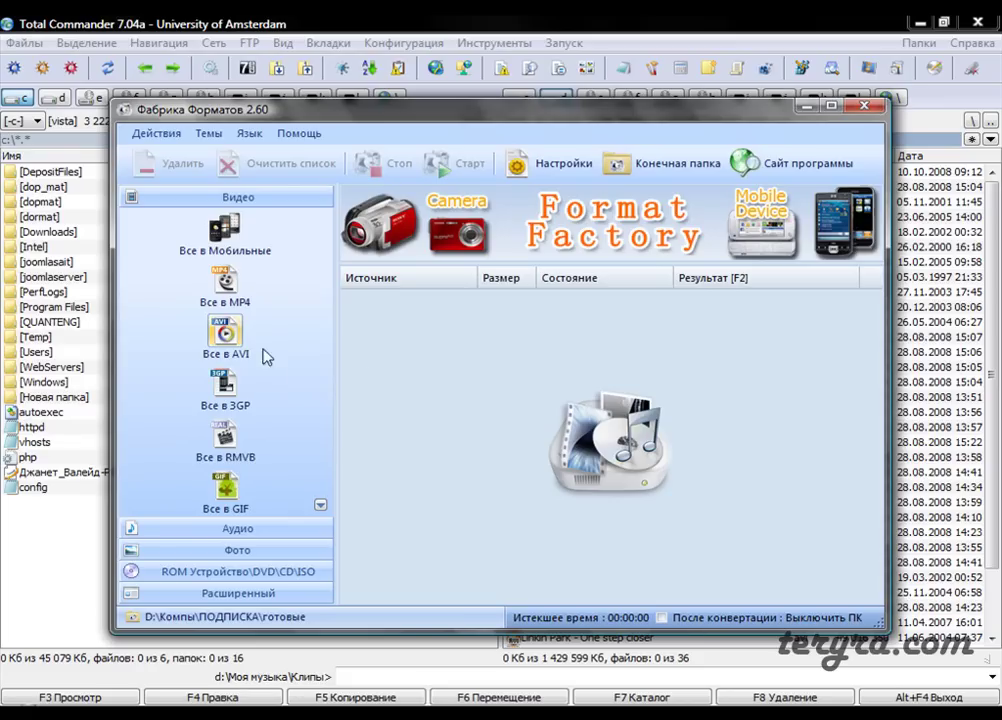
Set up a conversion to AVI and add the video "Eminem - The Real Slim Shady" from D:\Моя музыка\Клипы.
left_click(225, 332)
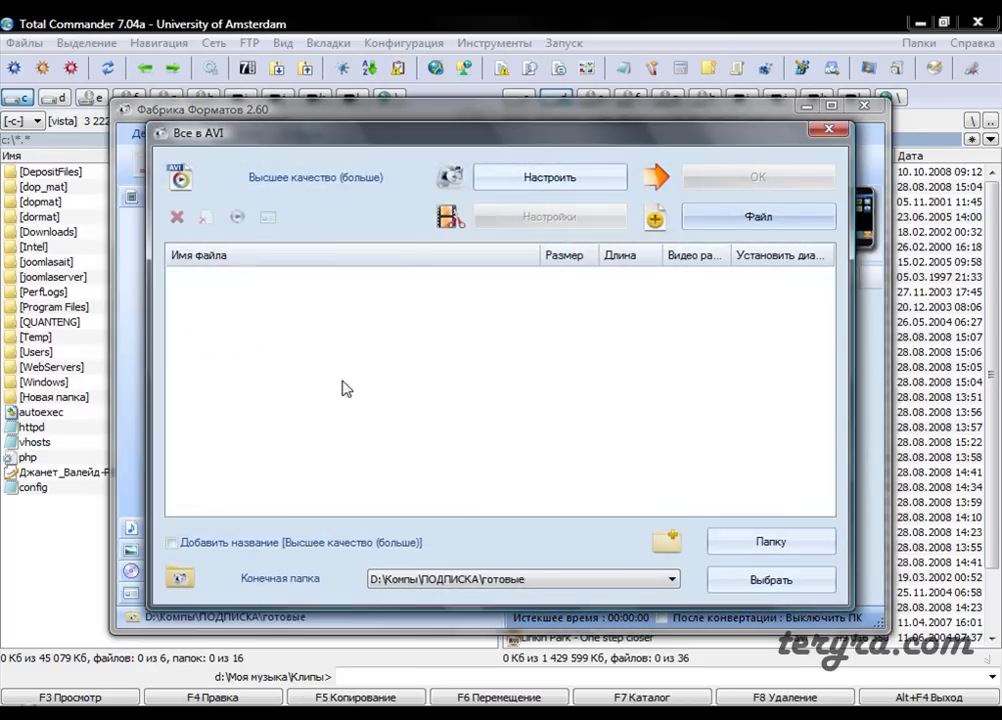
left_click_drag(418, 133, 409, 160)
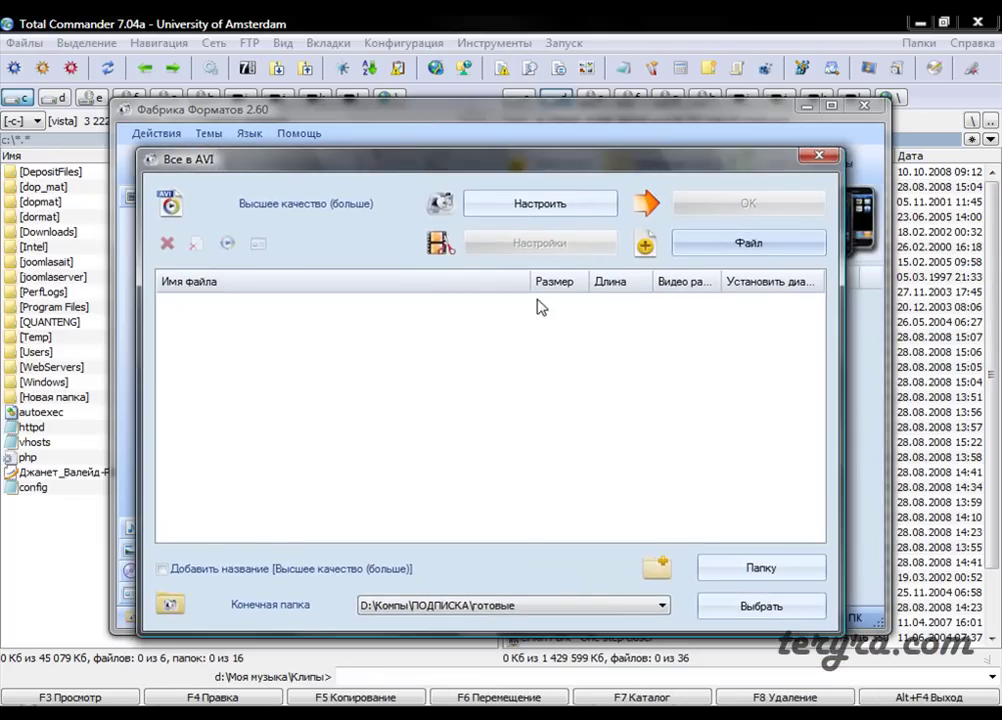
left_click(707, 248)
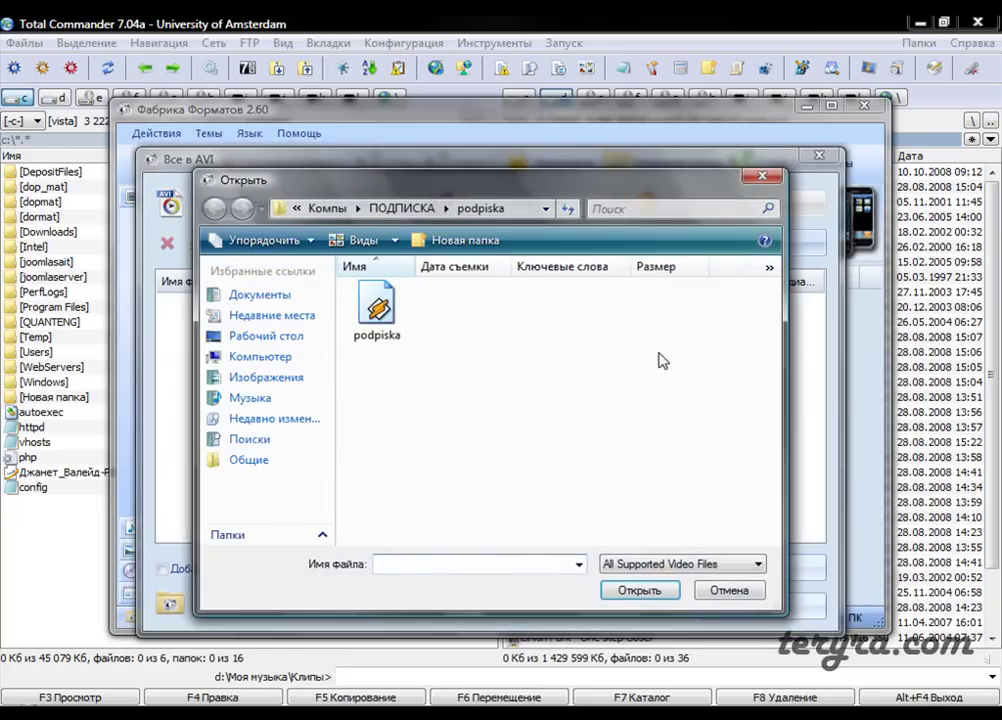
left_click(261, 356)
double_click(410, 358)
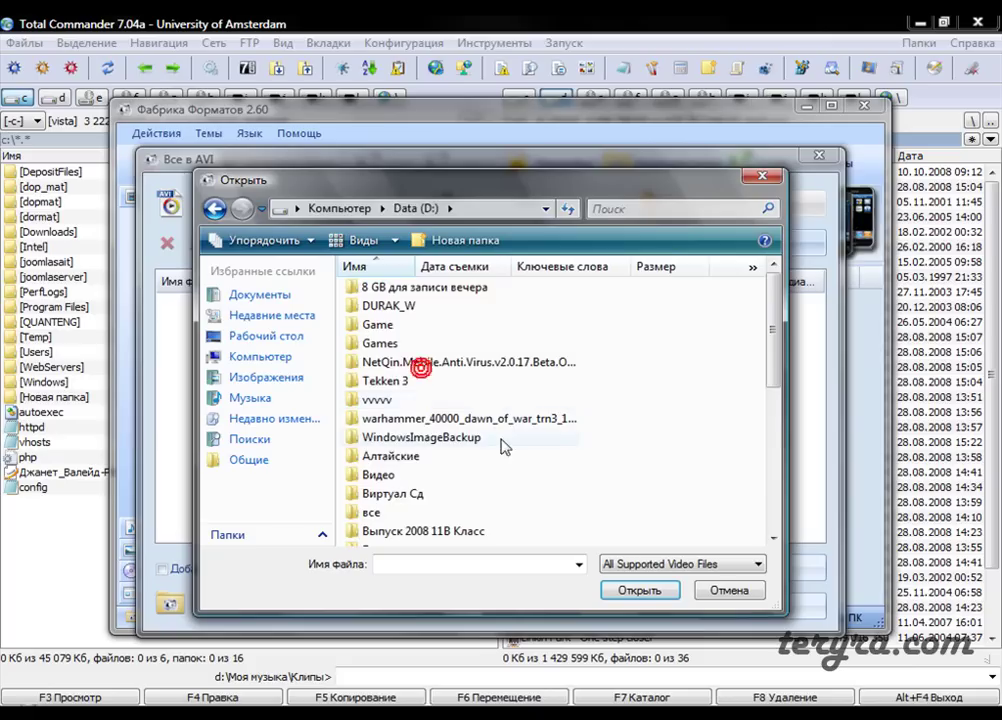
scroll(503, 447, "down", 2)
scroll(470, 460, "down", 2)
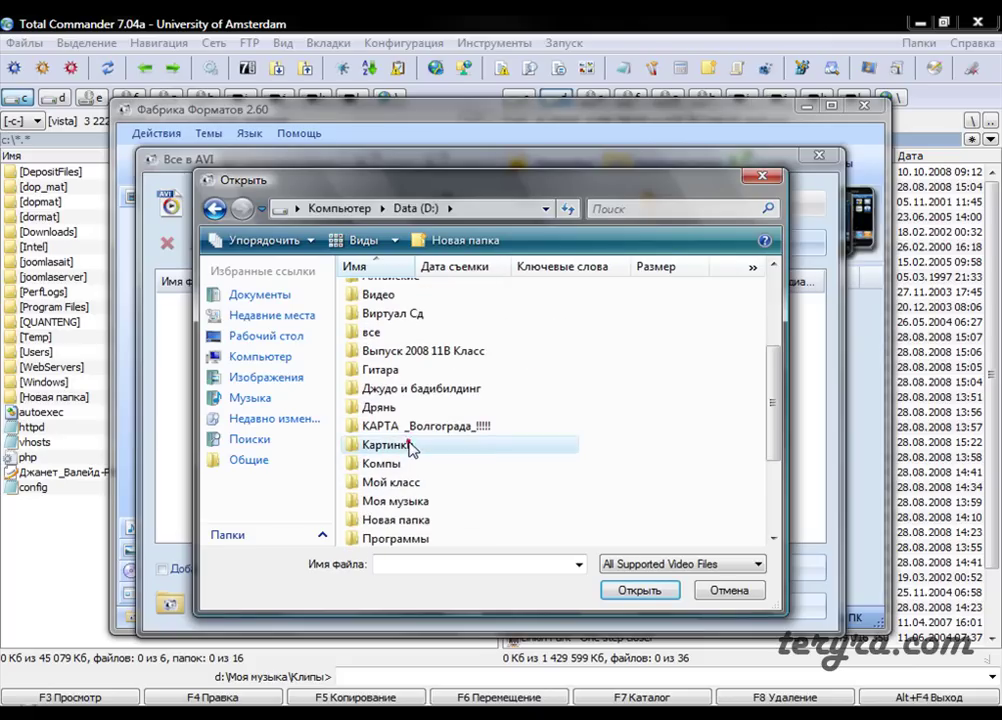
double_click(438, 501)
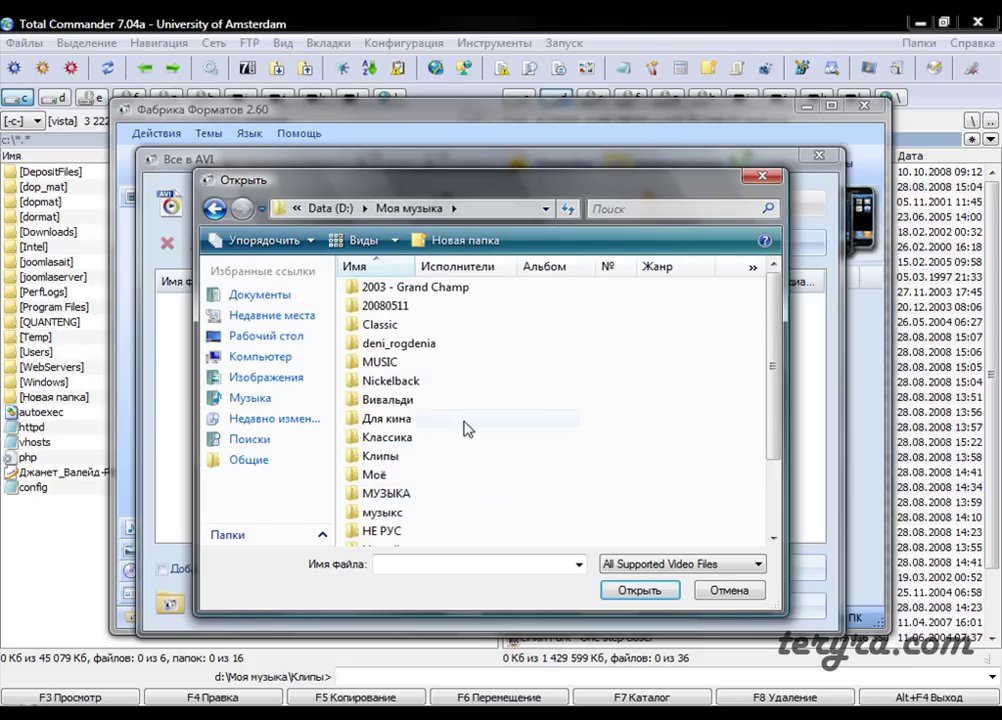
double_click(413, 455)
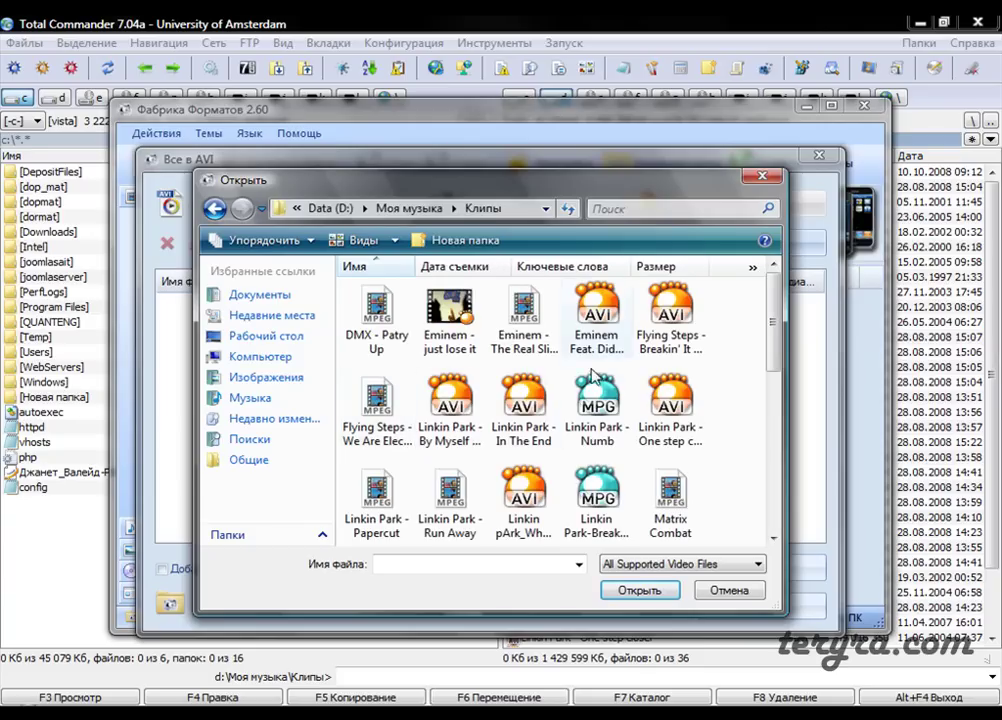
left_click(538, 325)
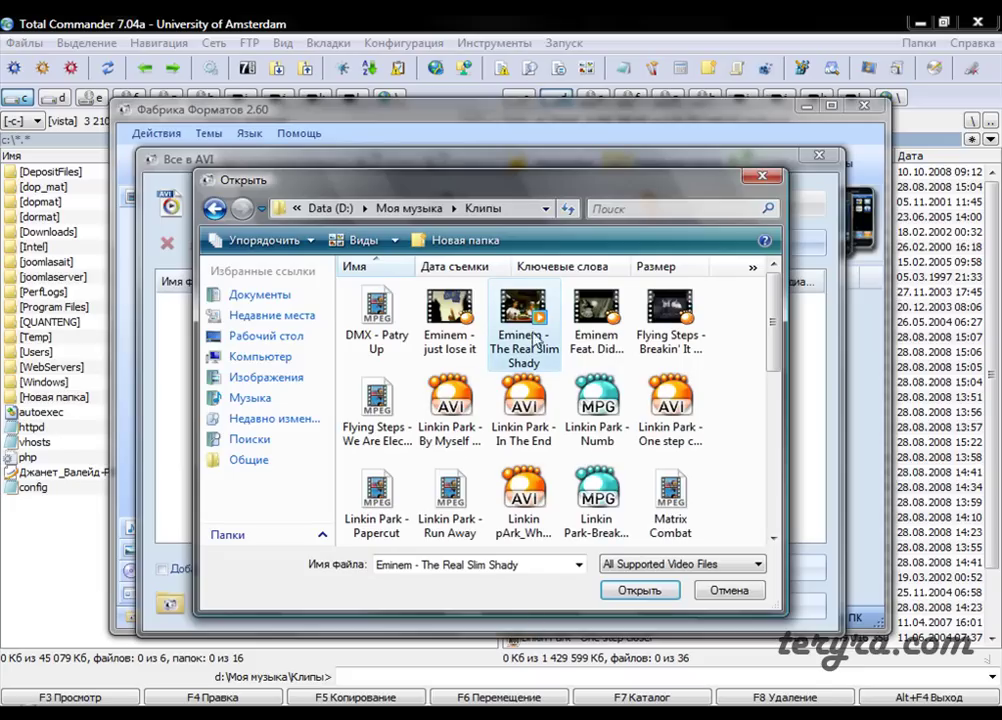
left_click(622, 594)
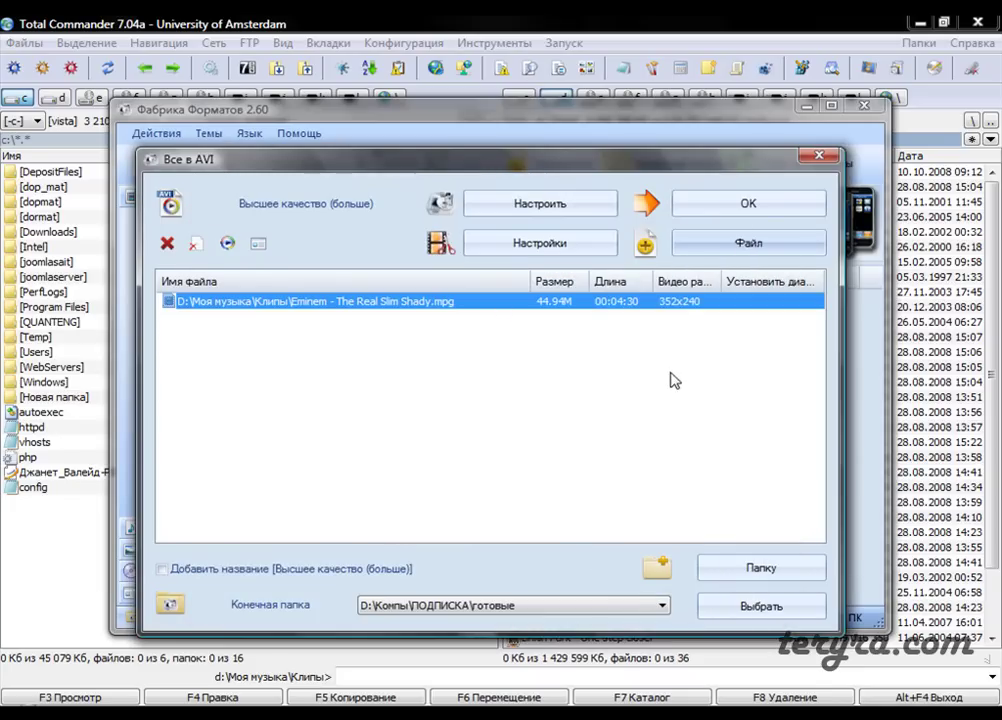
mouse_move(558, 291)
left_mouse_down()
mouse_move(566, 312)
mouse_move(577, 283)
mouse_move(609, 320)
mouse_move(582, 284)
left_mouse_up()
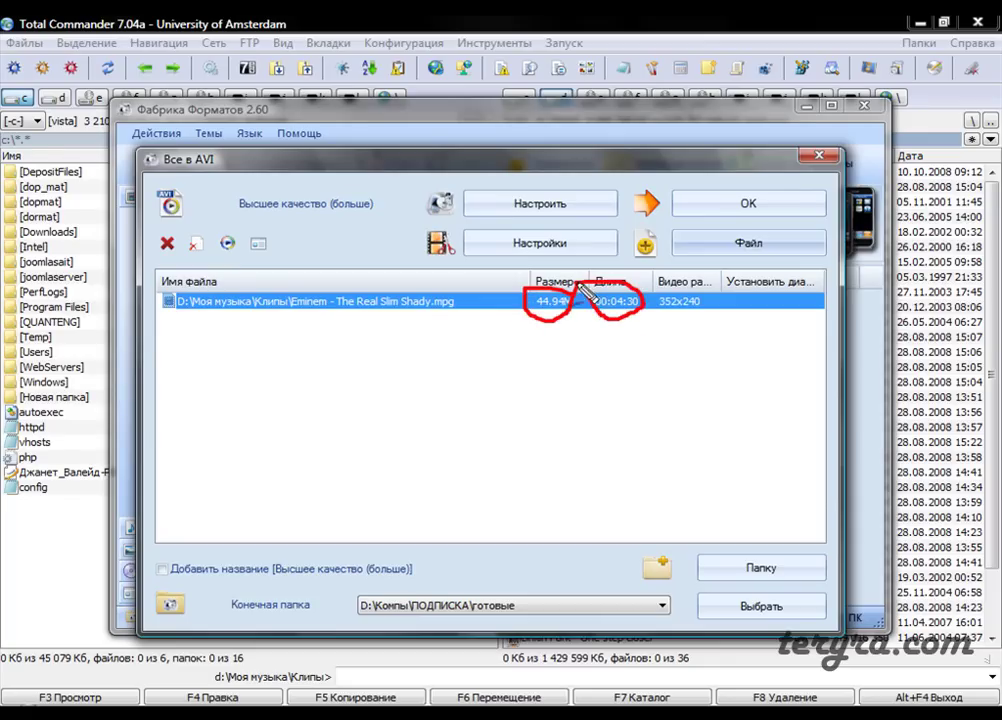
mouse_move(647, 290)
left_mouse_down()
mouse_move(716, 306)
mouse_move(646, 288)
left_mouse_up()
key("Escape")
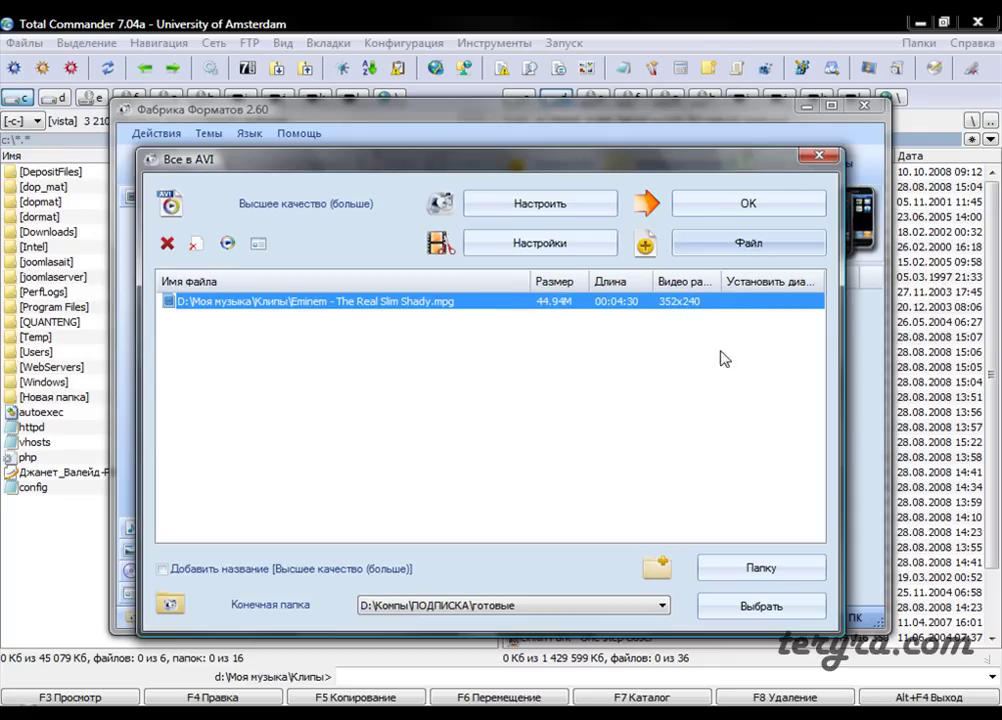
left_click(557, 218)
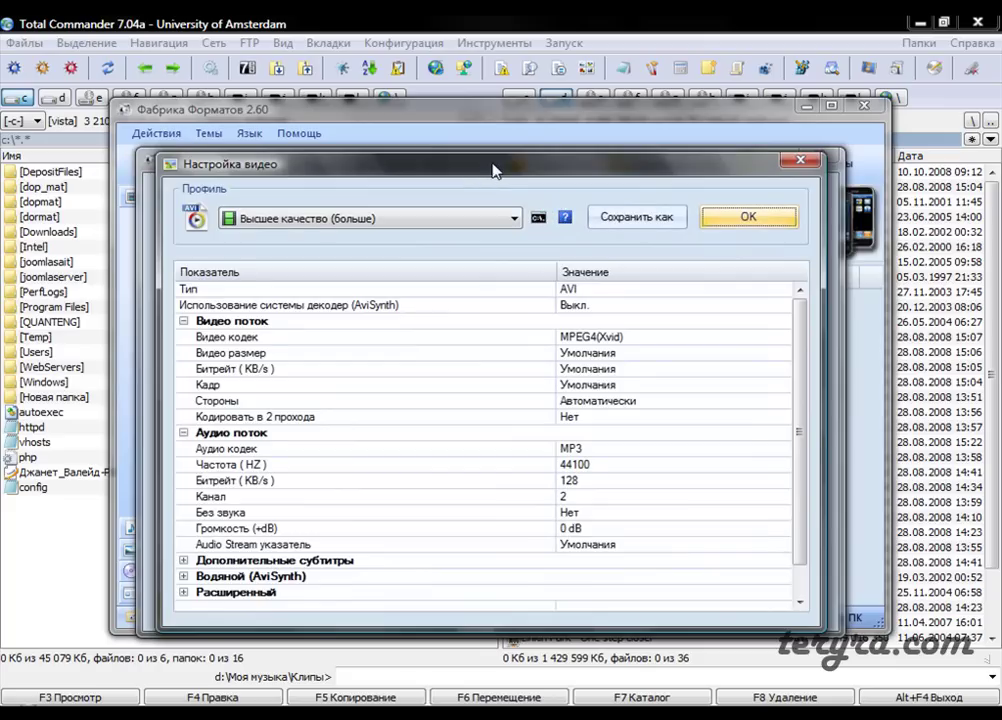
left_click(786, 168)
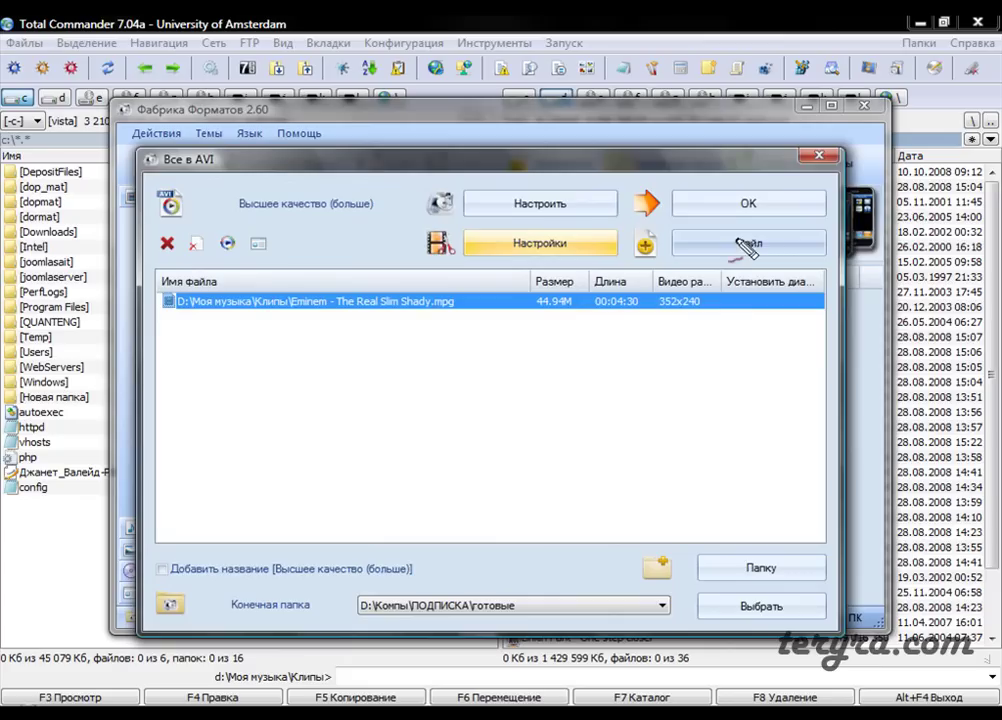
mouse_move(613, 188)
left_mouse_down()
mouse_move(462, 192)
mouse_move(470, 224)
mouse_move(622, 228)
left_mouse_up()
key("Escape")
Open the AVI output video settings and review the available video codecs and video sizes.
left_click(575, 201)
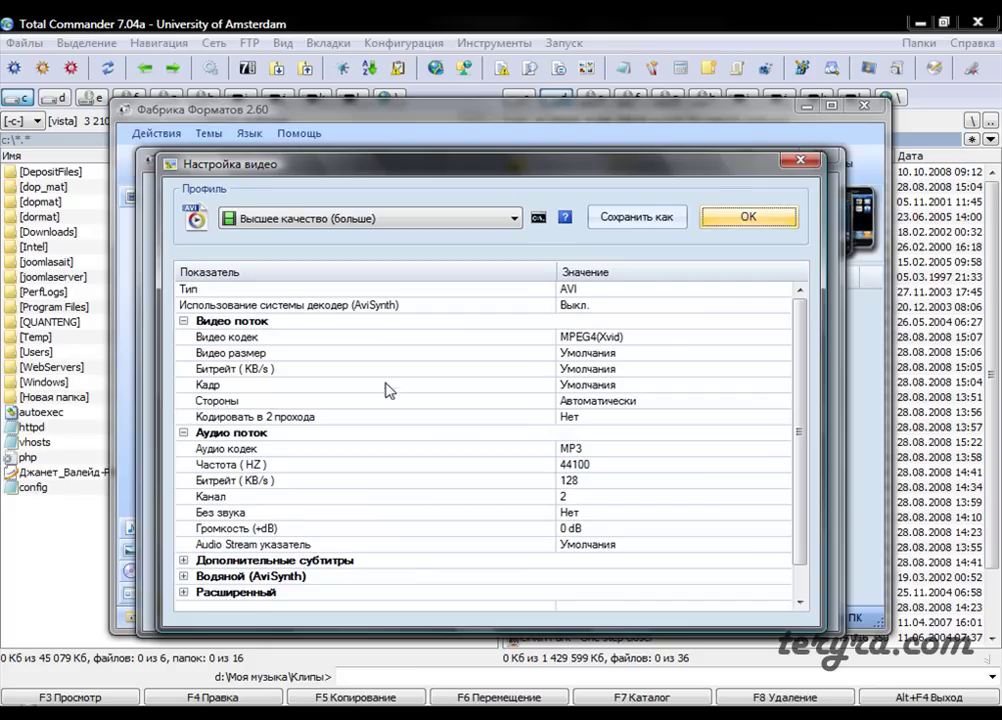
left_click_drag(558, 346, 637, 342)
key("Escape")
left_click(651, 336)
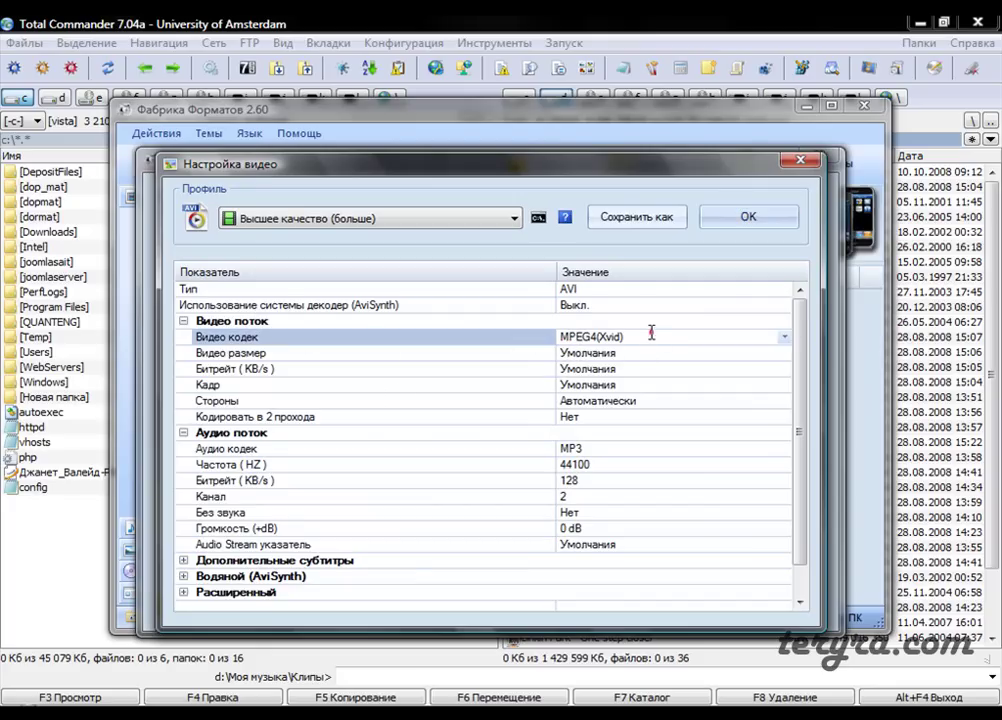
left_click(785, 339)
left_click(653, 358)
left_click(620, 358)
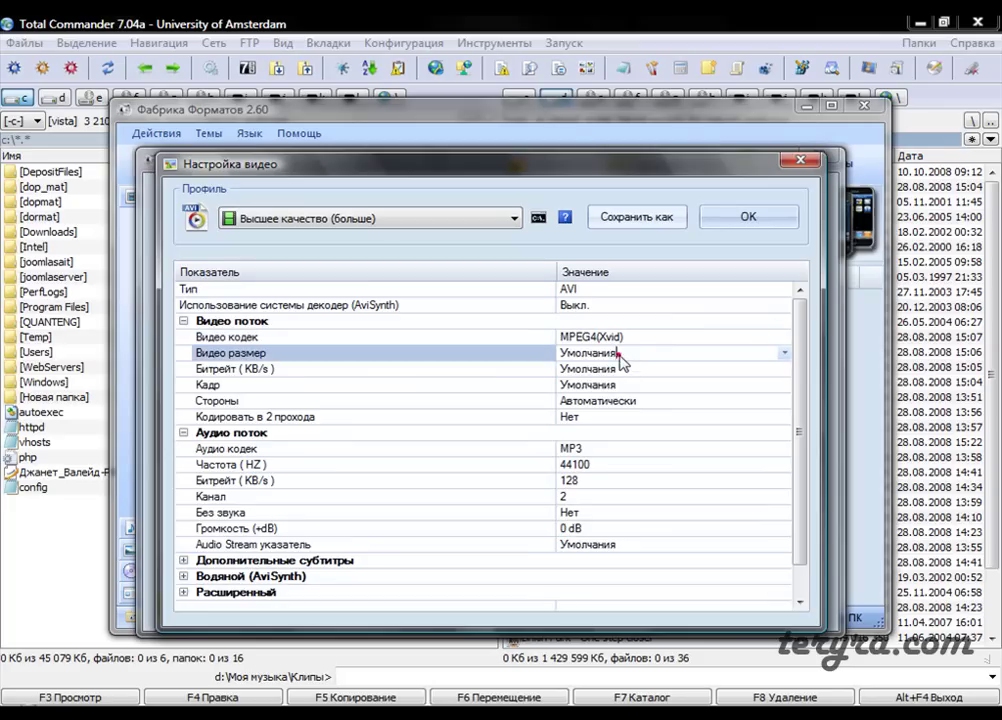
left_click(784, 352)
left_click(785, 356)
Check the audio codec choices and select 44100 Hz as the audio stream frequency.
left_click(589, 451)
left_click(784, 450)
left_click(785, 453)
left_click(589, 465)
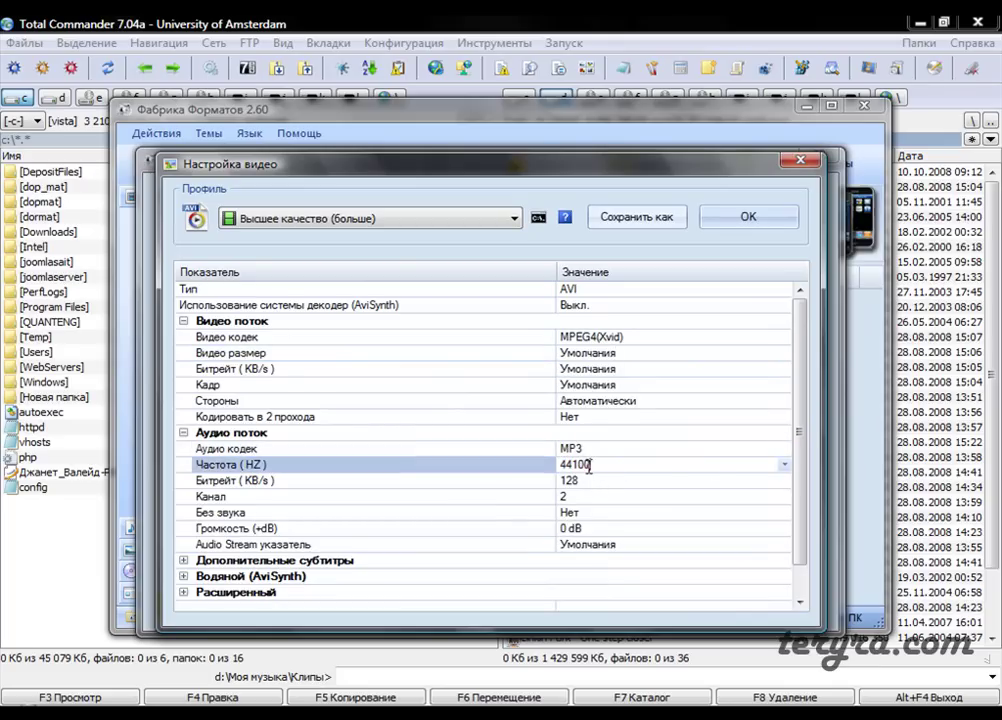
left_click(783, 464)
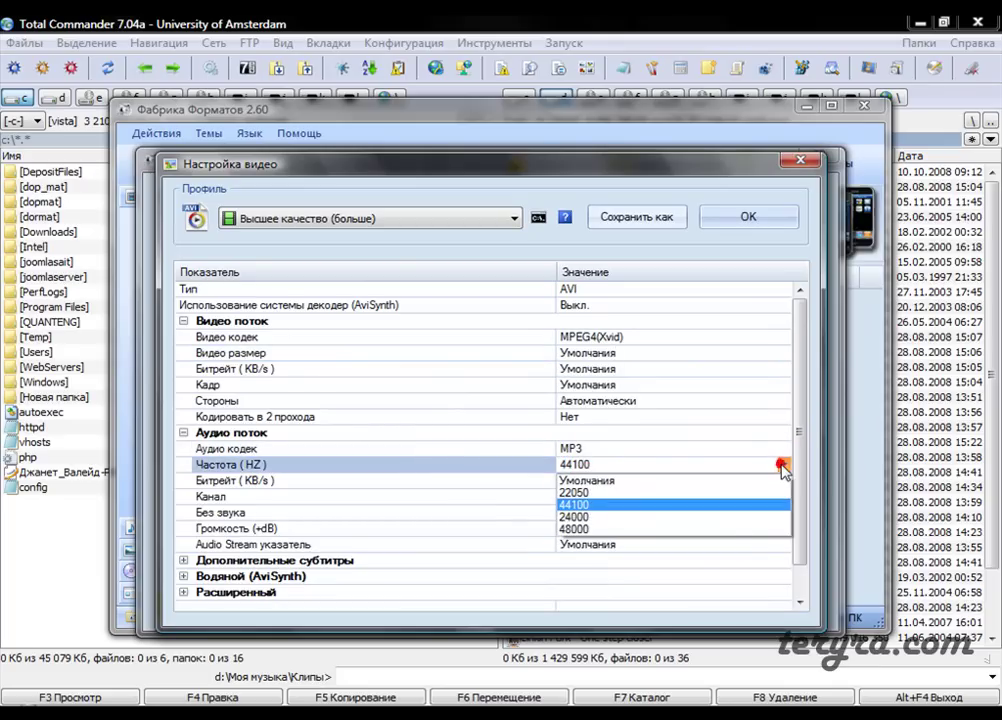
left_click(719, 508)
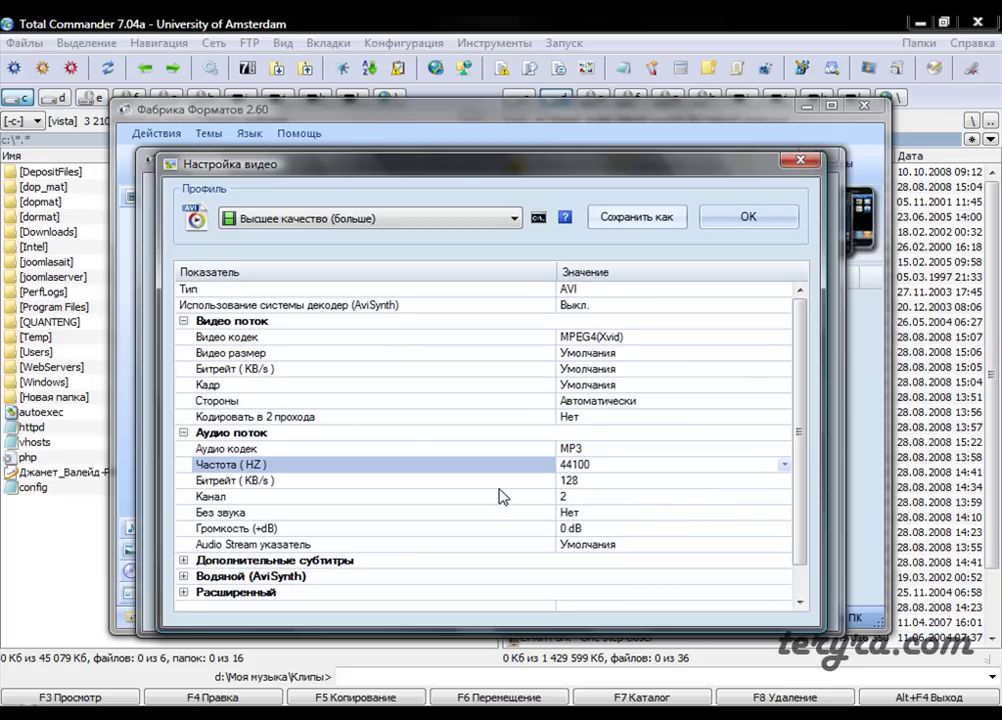
left_click(598, 481)
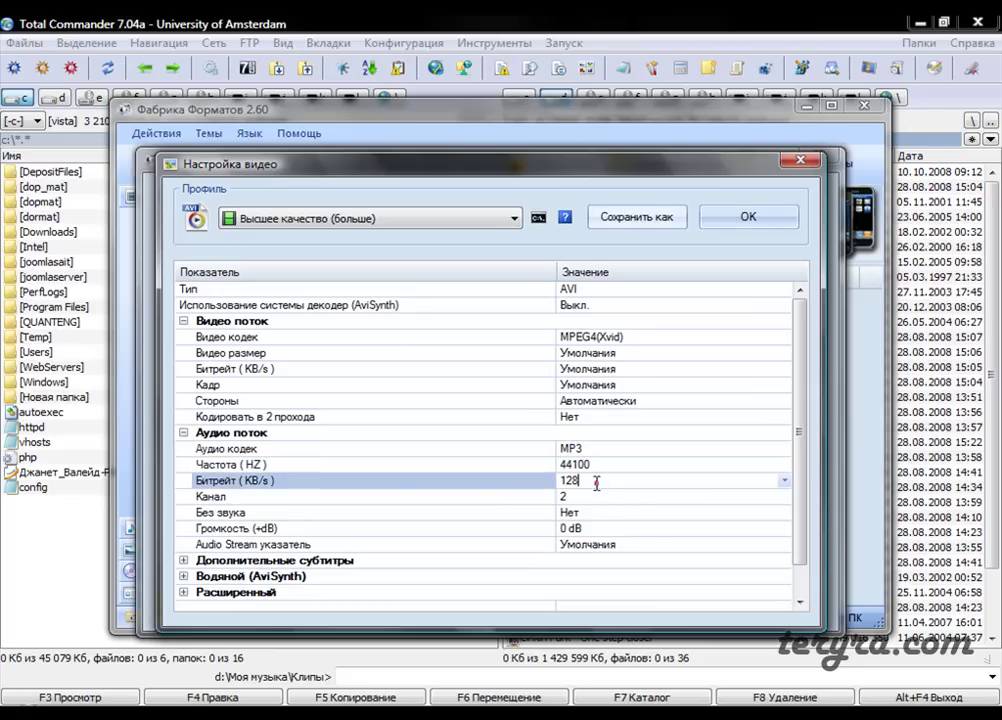
left_click(722, 464)
left_click(784, 464)
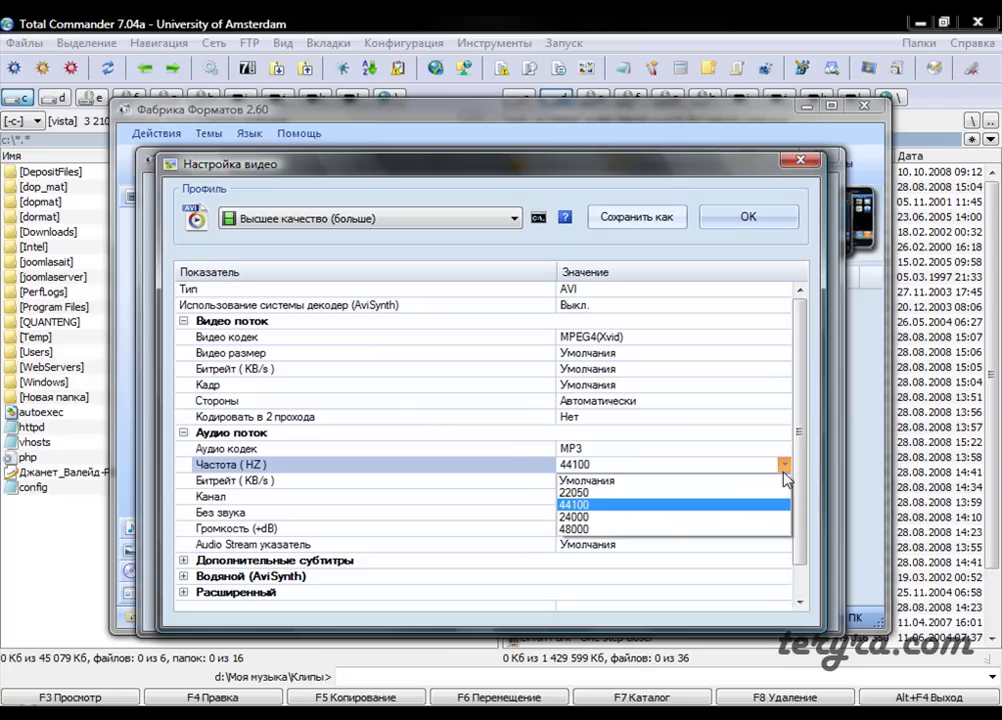
left_click(715, 505)
Set the audio stream bitrate to 256 KB/s.
left_click(638, 481)
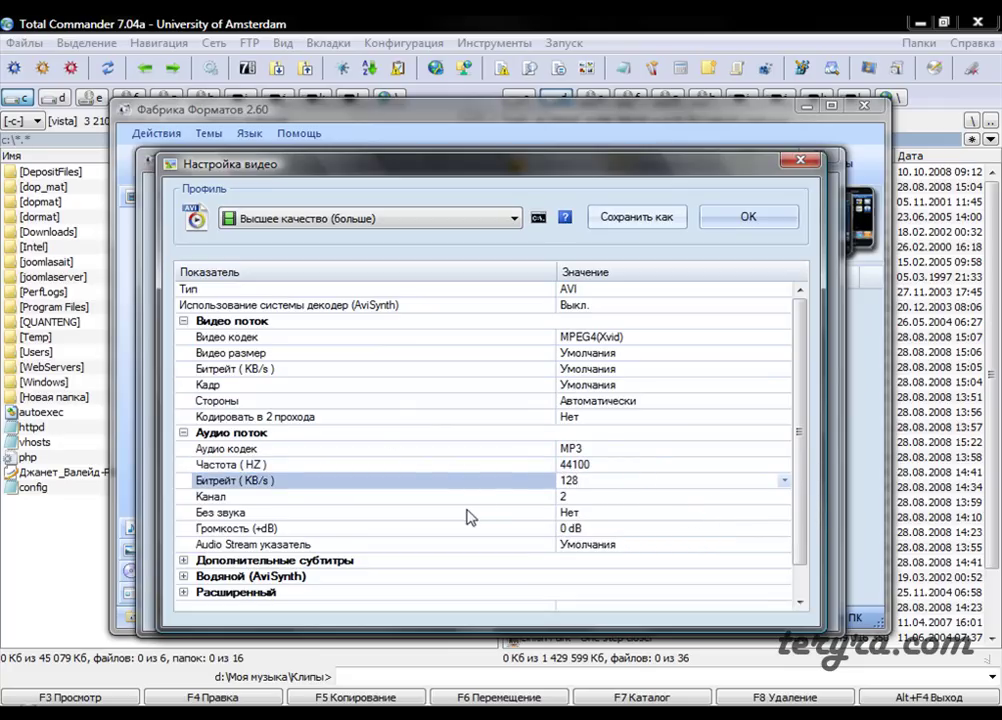
left_click(786, 481)
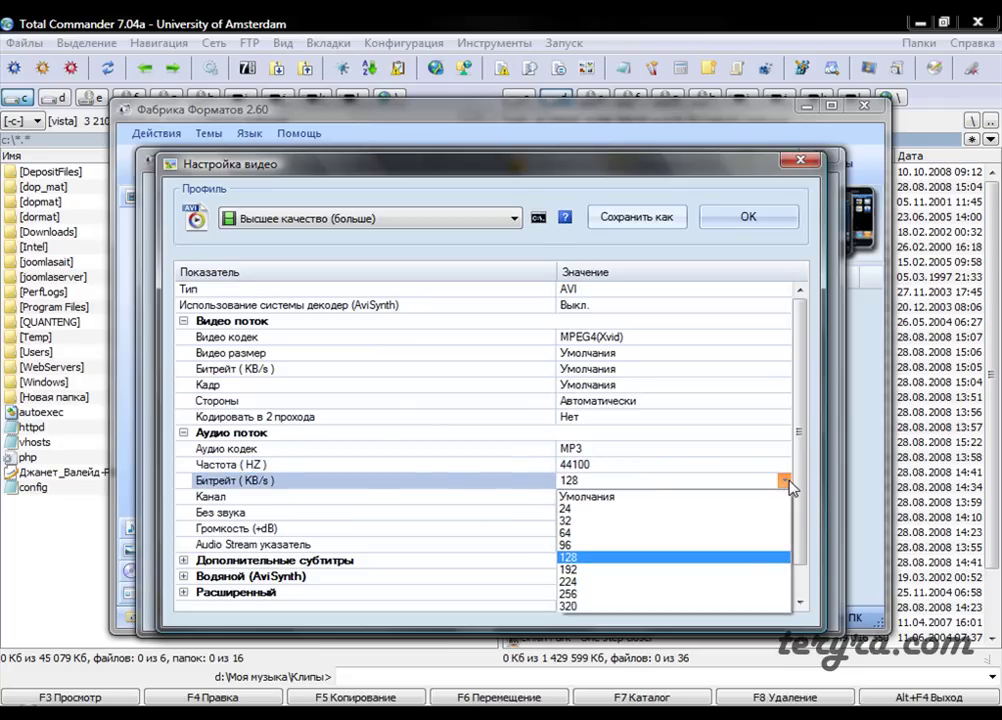
left_click(604, 597)
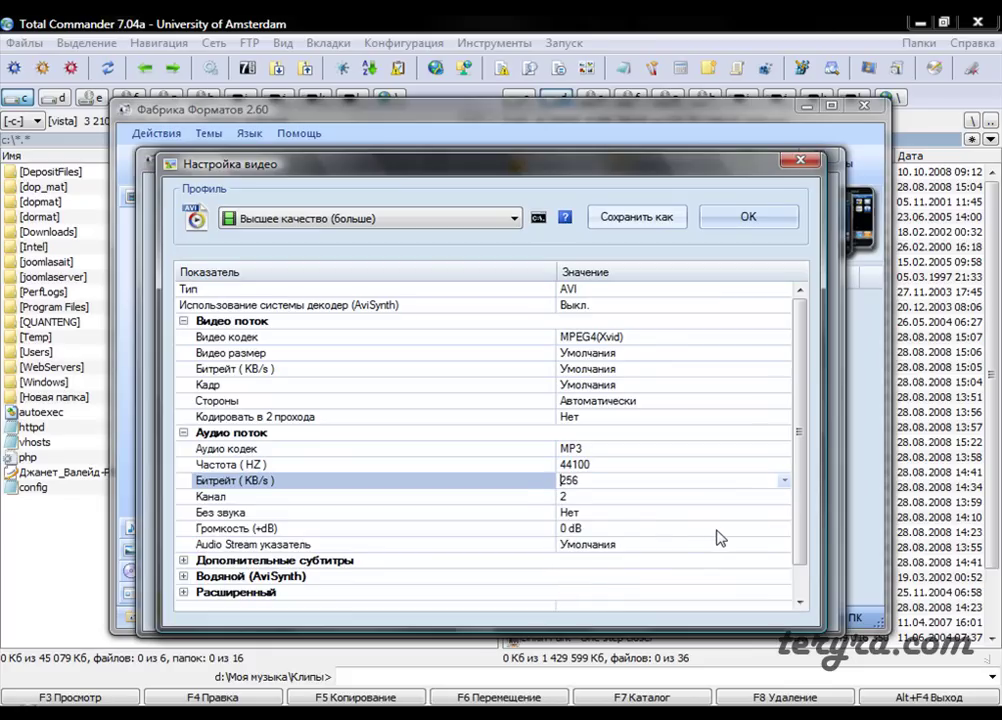
Look over the audio channel choices and the option for output without sound.
left_click(680, 496)
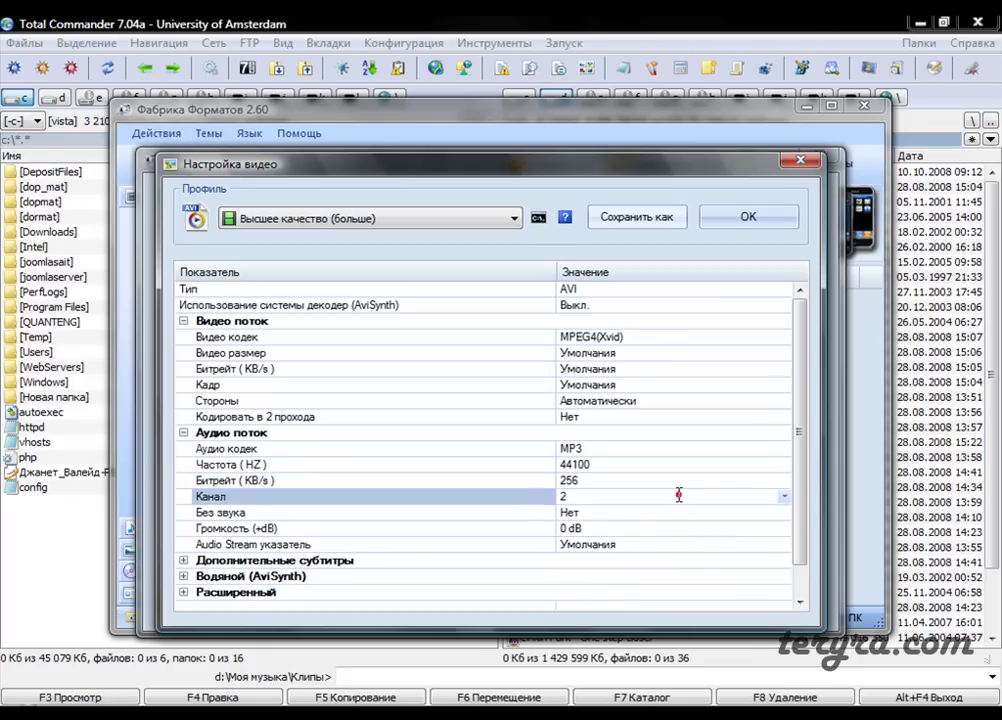
left_click(785, 496)
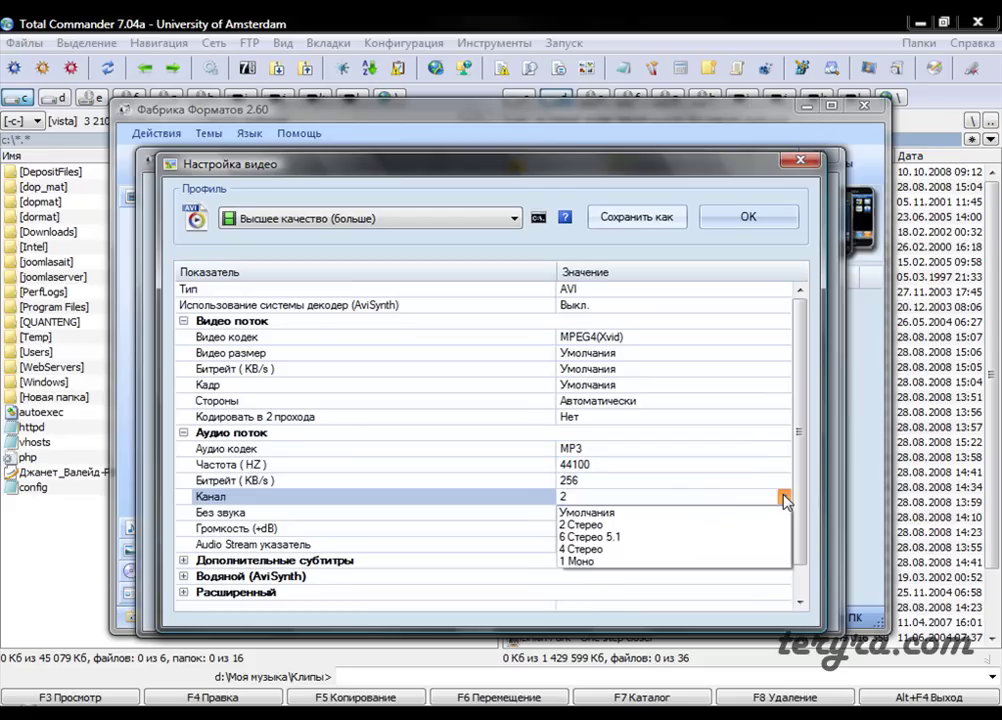
left_click(785, 497)
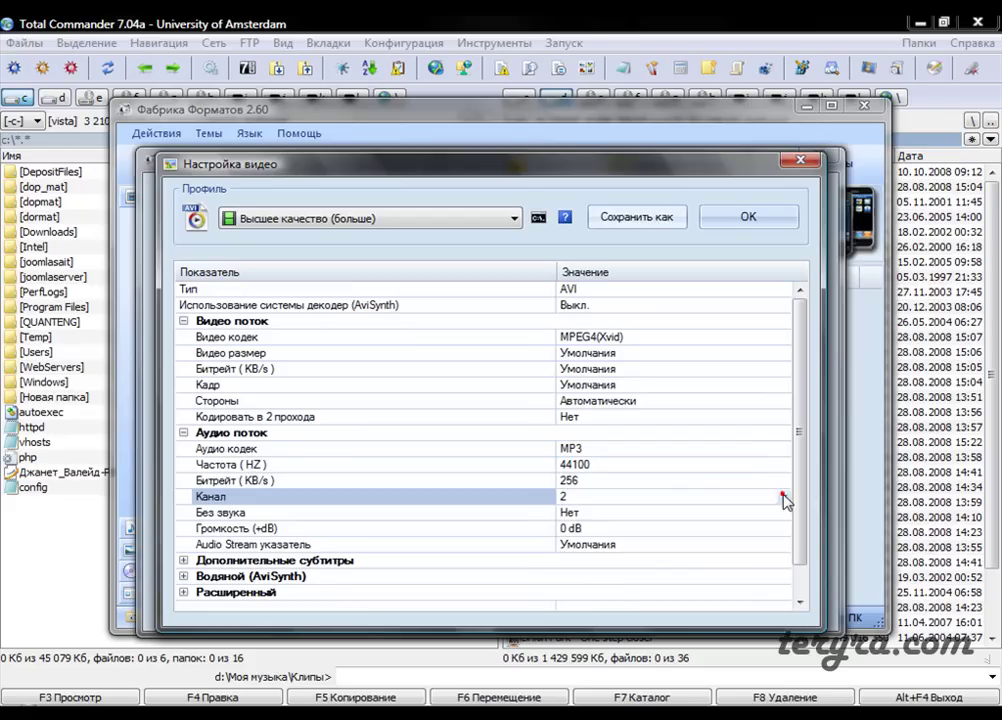
left_click(603, 513)
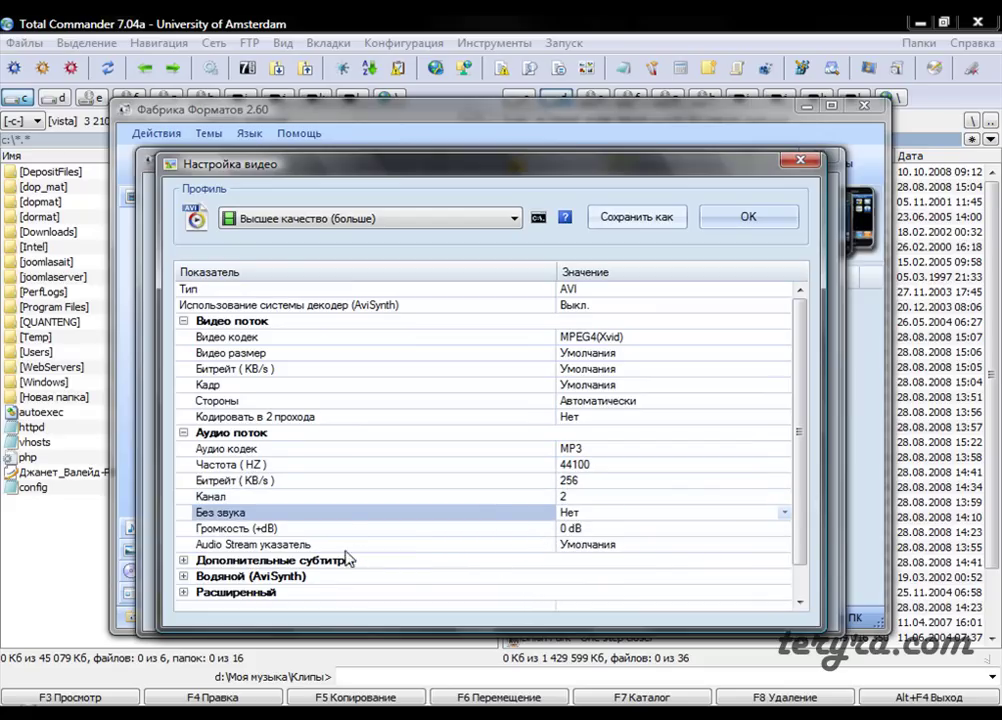
Examine the additional subtitles, AviSynth watermark and advanced setting groups, collapse them, and return to the audio stream settings.
left_click(183, 561)
scroll(250, 541, "down", 2)
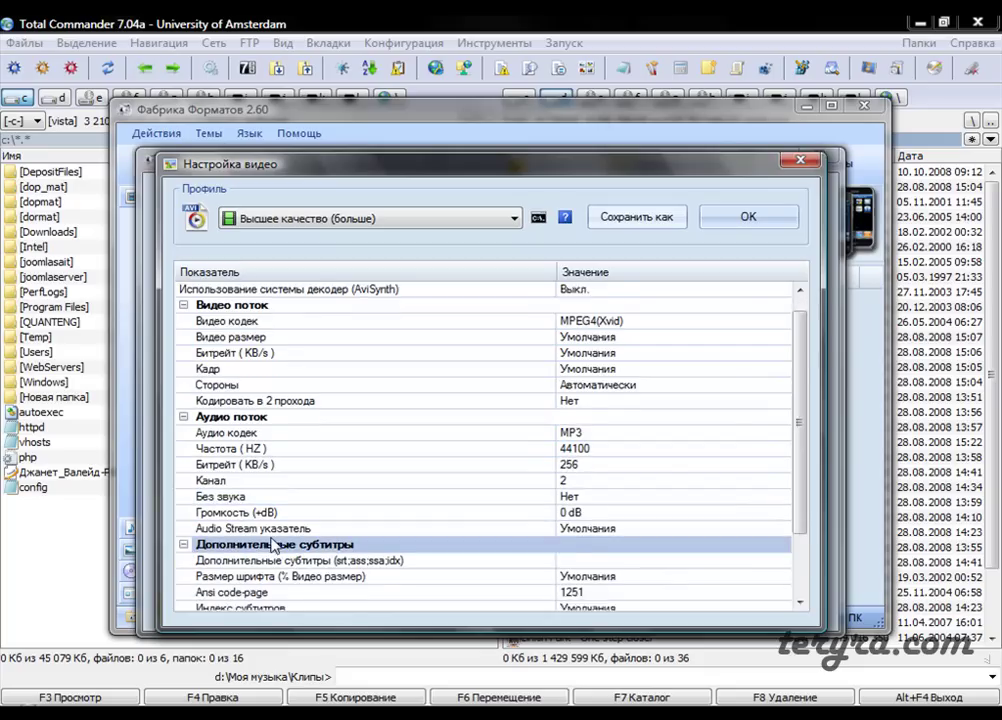
left_click(183, 464)
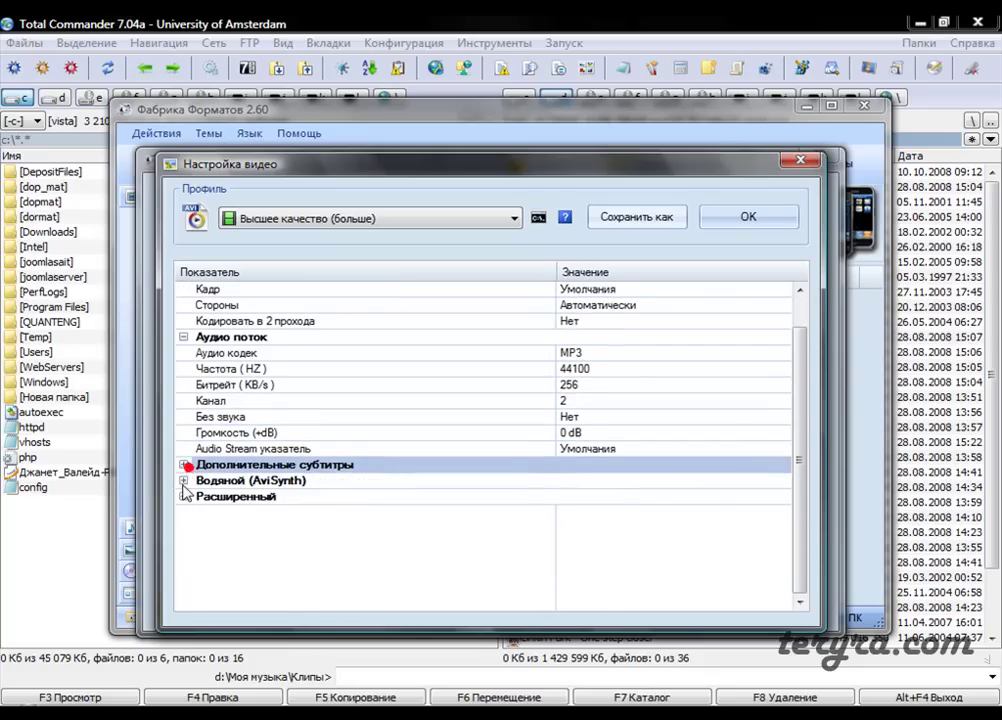
left_click(182, 481)
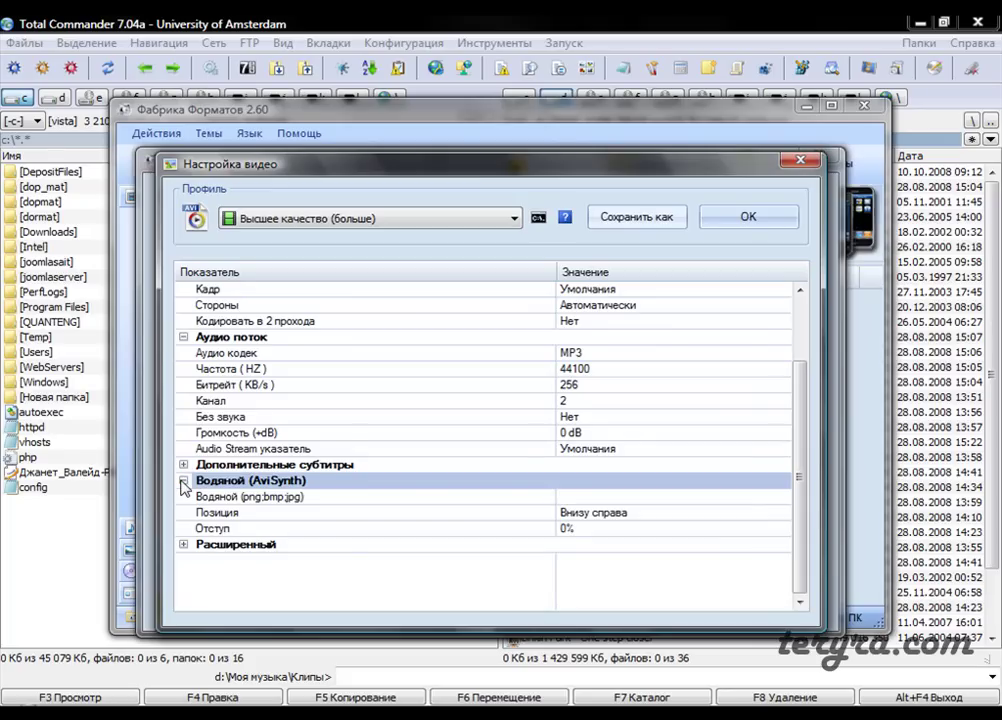
left_click(183, 481)
left_click(184, 497)
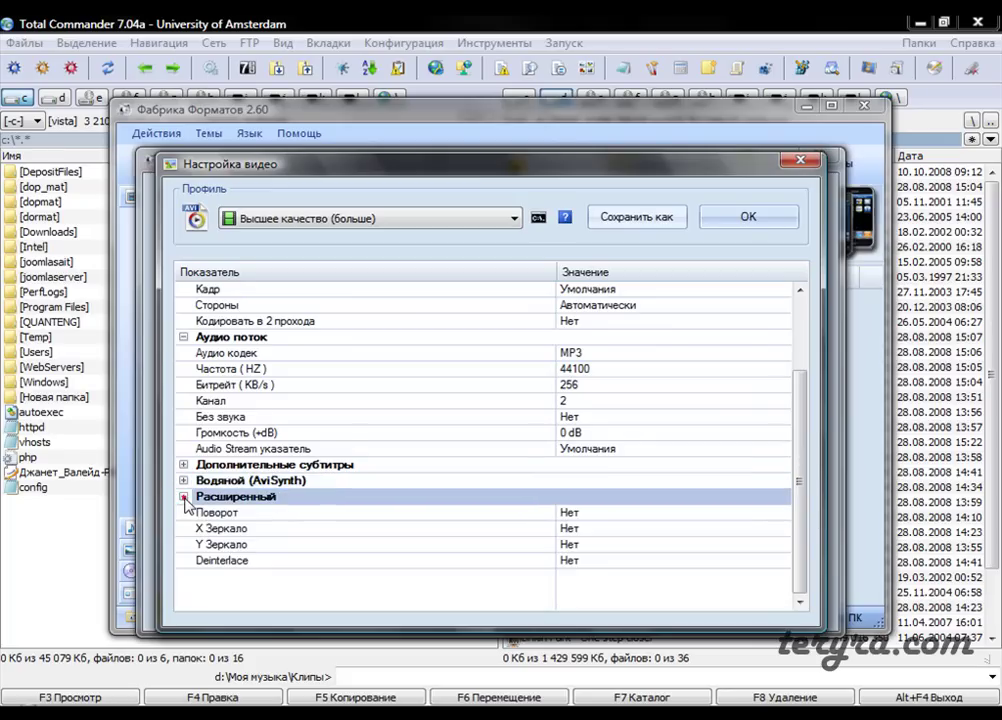
left_click(184, 497)
scroll(320, 510, "up", 2)
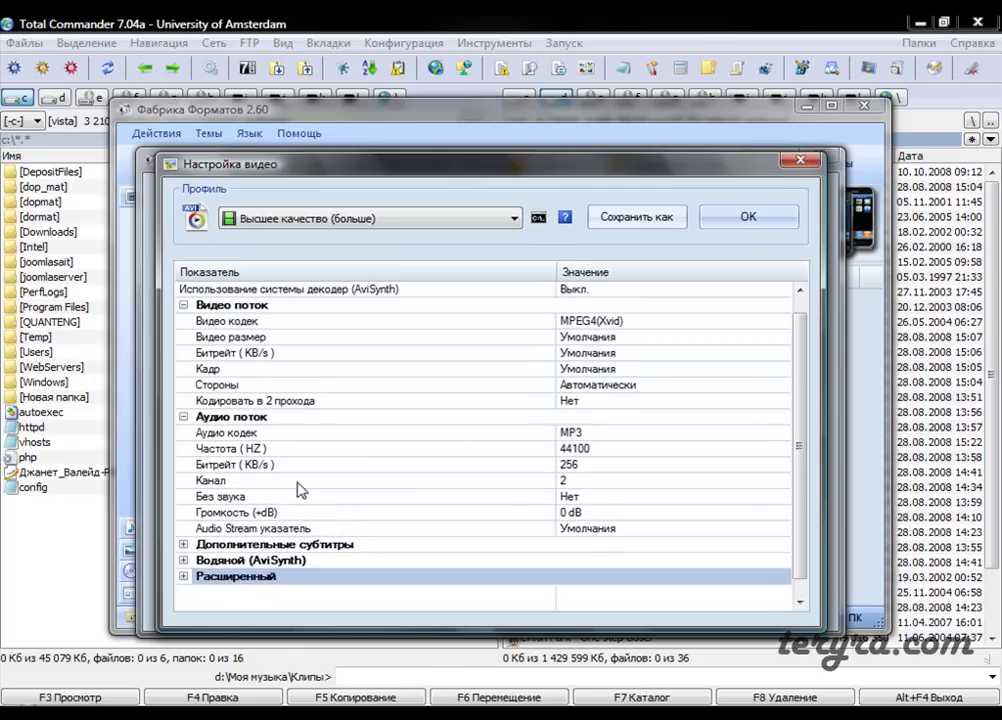
mouse_move(197, 408)
left_mouse_down()
mouse_move(652, 424)
mouse_move(790, 450)
mouse_move(772, 548)
mouse_move(358, 550)
mouse_move(170, 538)
mouse_move(170, 418)
left_mouse_up()
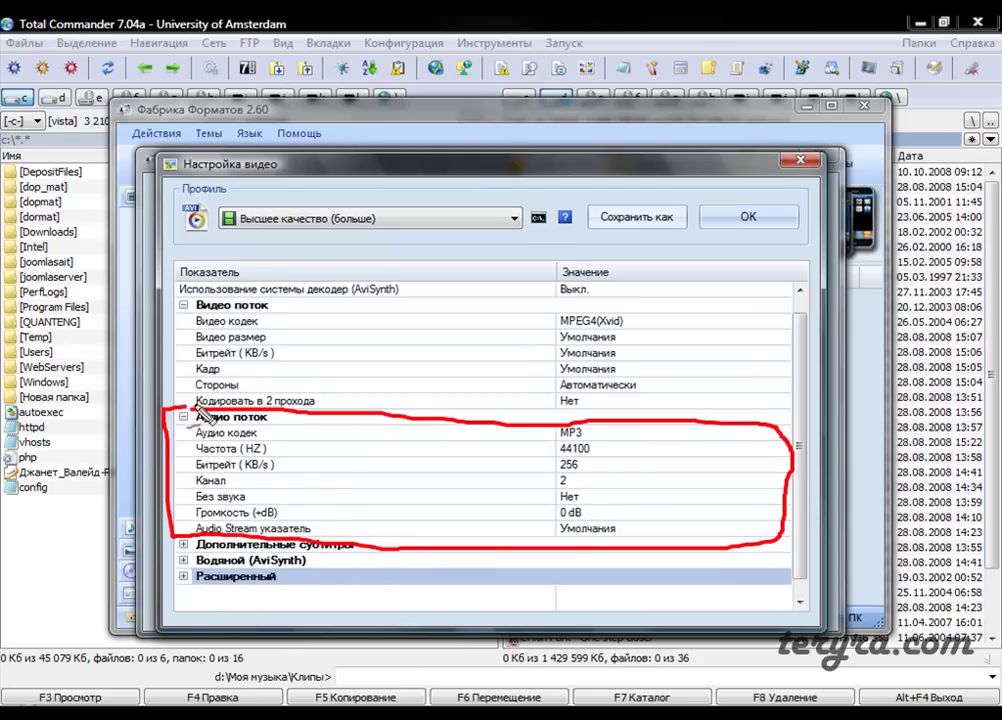
key("Escape")
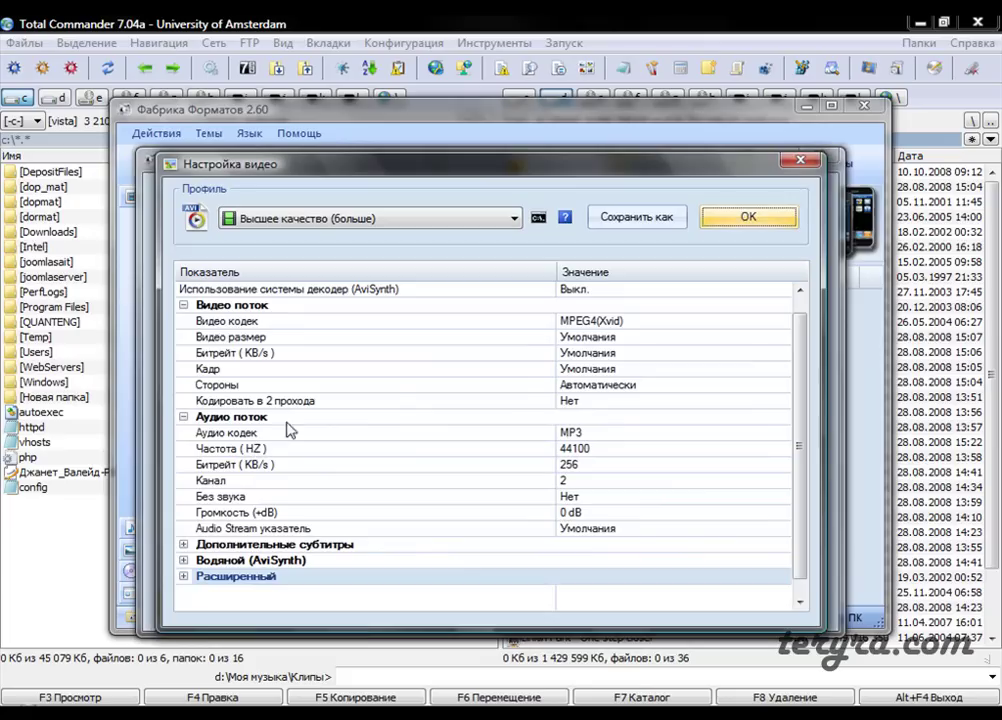
Move the video settings window aside to check the source clip's resolution, and review the list of output video sizes.
left_click(637, 322)
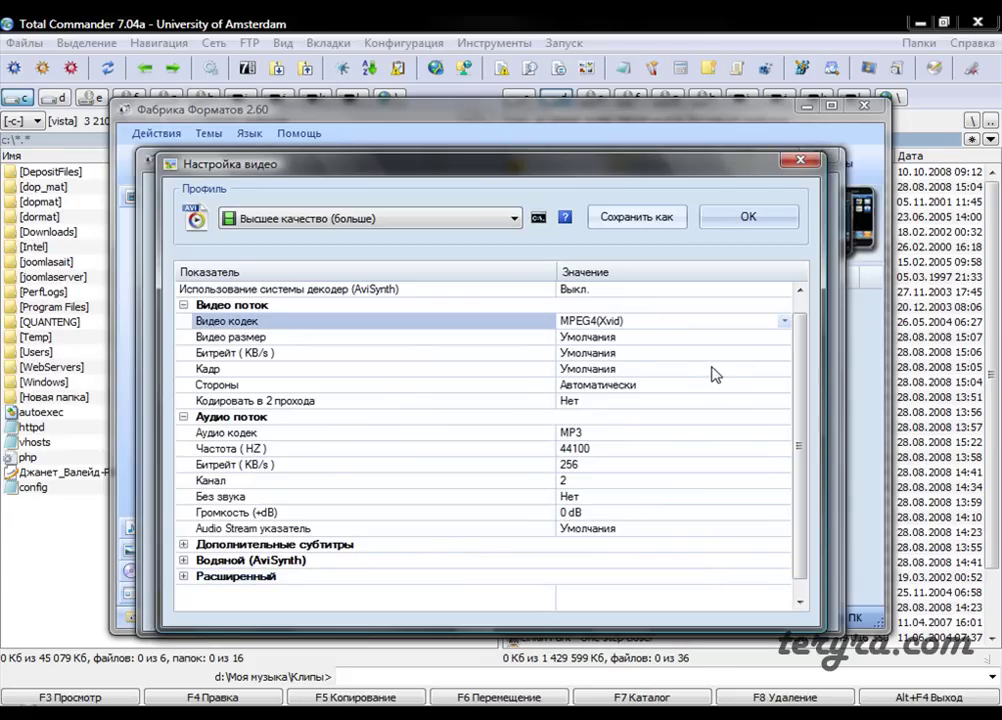
left_click_drag(449, 173, 557, 381)
mouse_move(652, 292)
left_mouse_down()
mouse_move(712, 305)
mouse_move(641, 311)
left_mouse_up()
key("Escape")
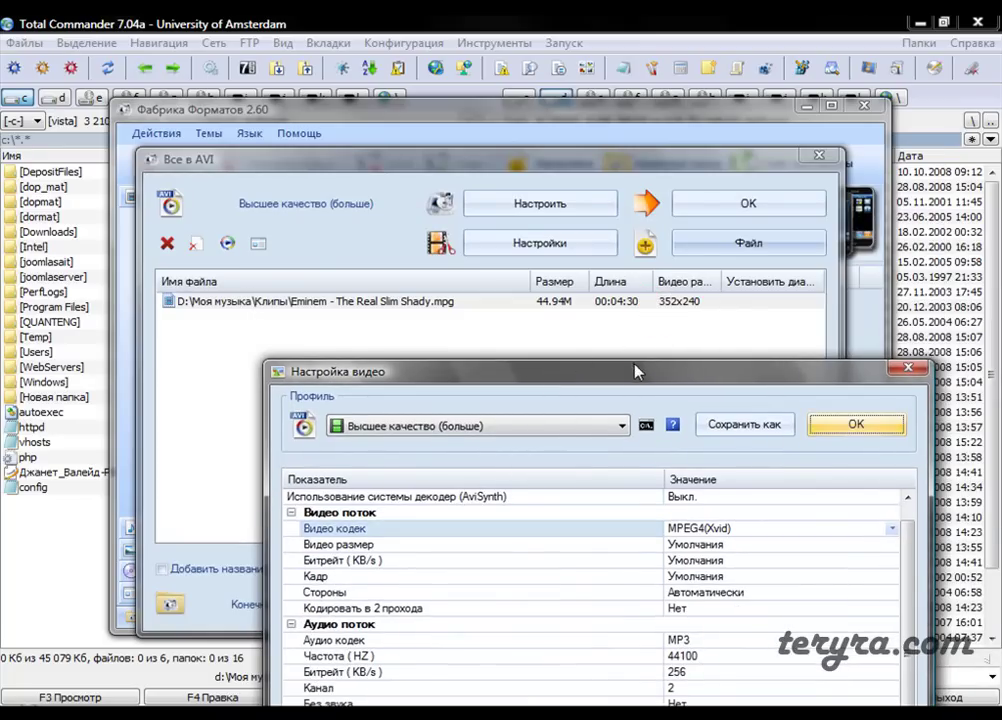
left_click_drag(637, 371, 643, 227)
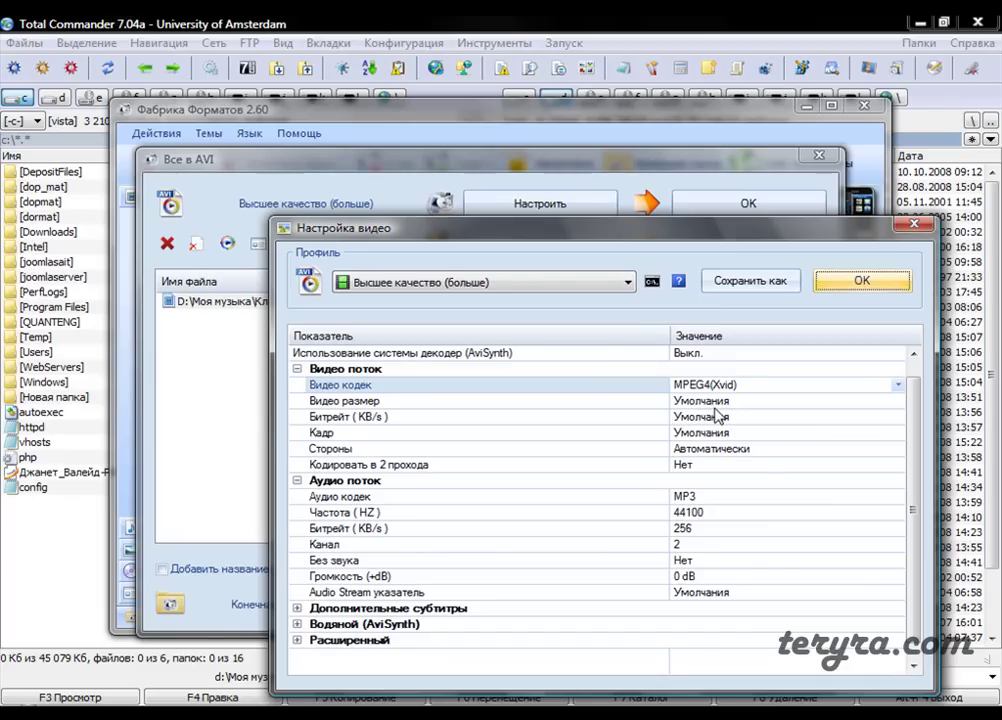
left_click(690, 401)
left_click(896, 401)
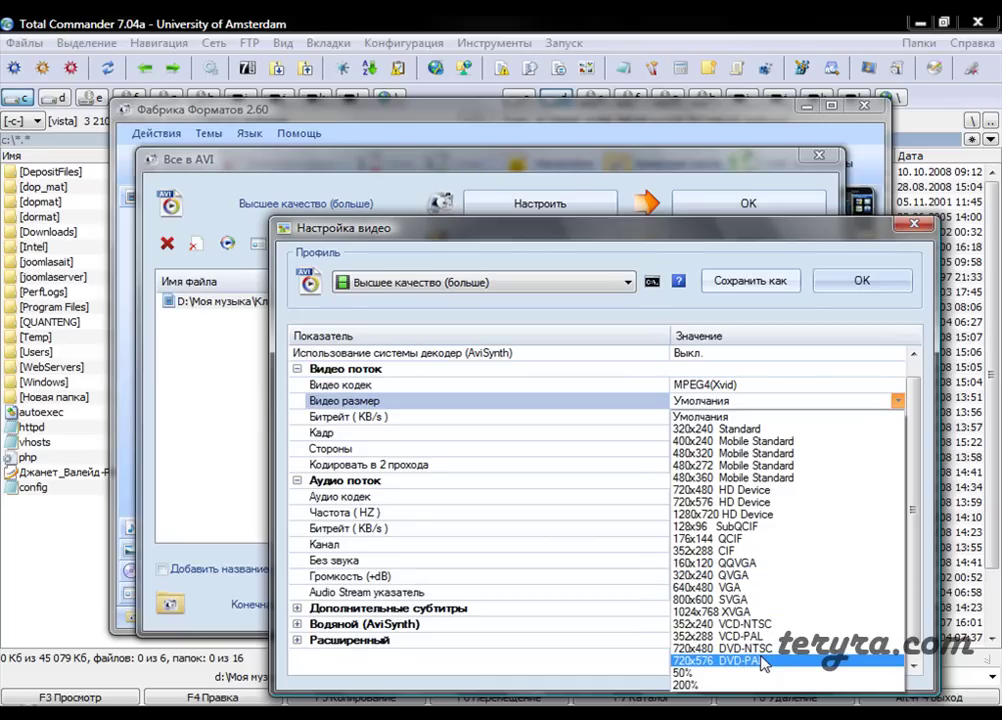
left_click(898, 400)
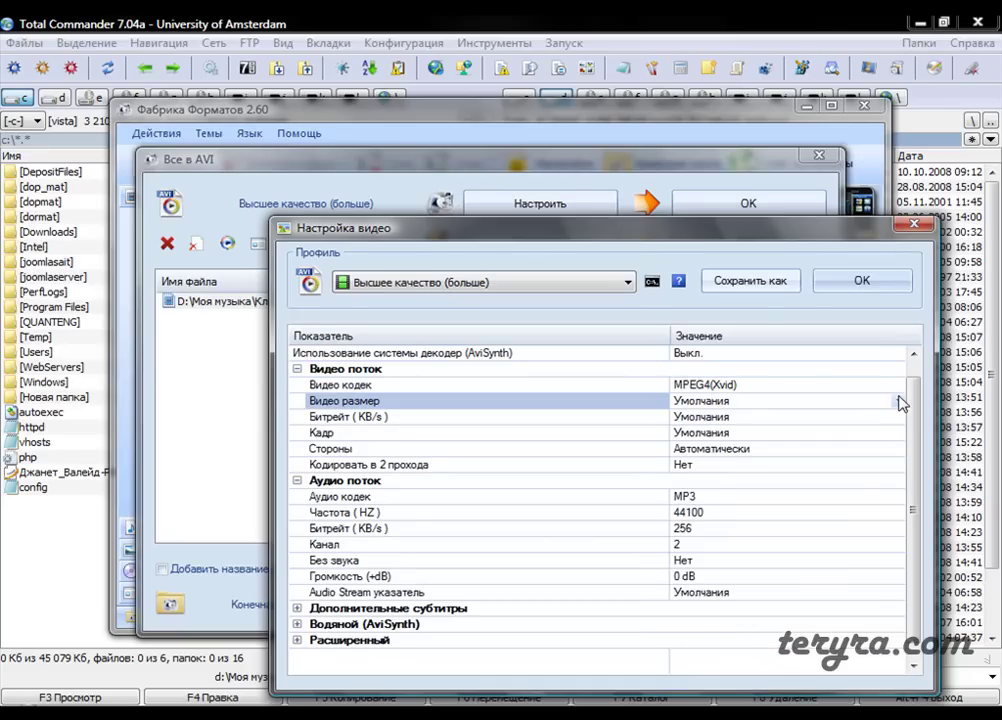
Recheck the source clip's details and accept the video settings for the profile "Высшее качество (больше)".
left_click_drag(687, 232, 672, 403)
left_click_drag(600, 393, 570, 167)
left_click_drag(868, 395, 876, 430)
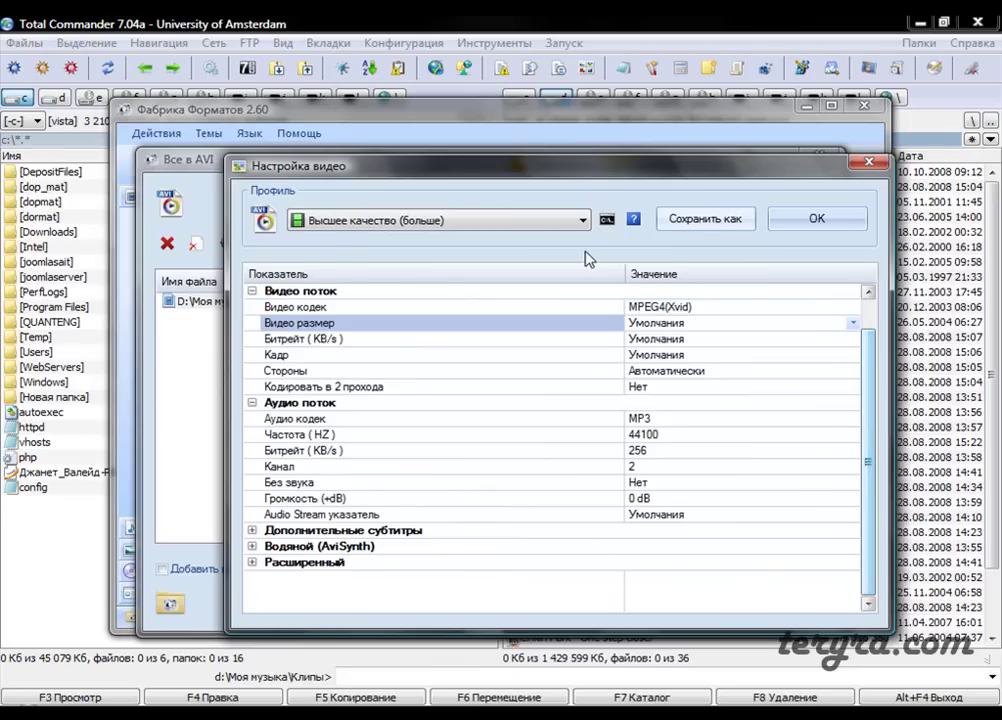
left_click_drag(570, 168, 530, 152)
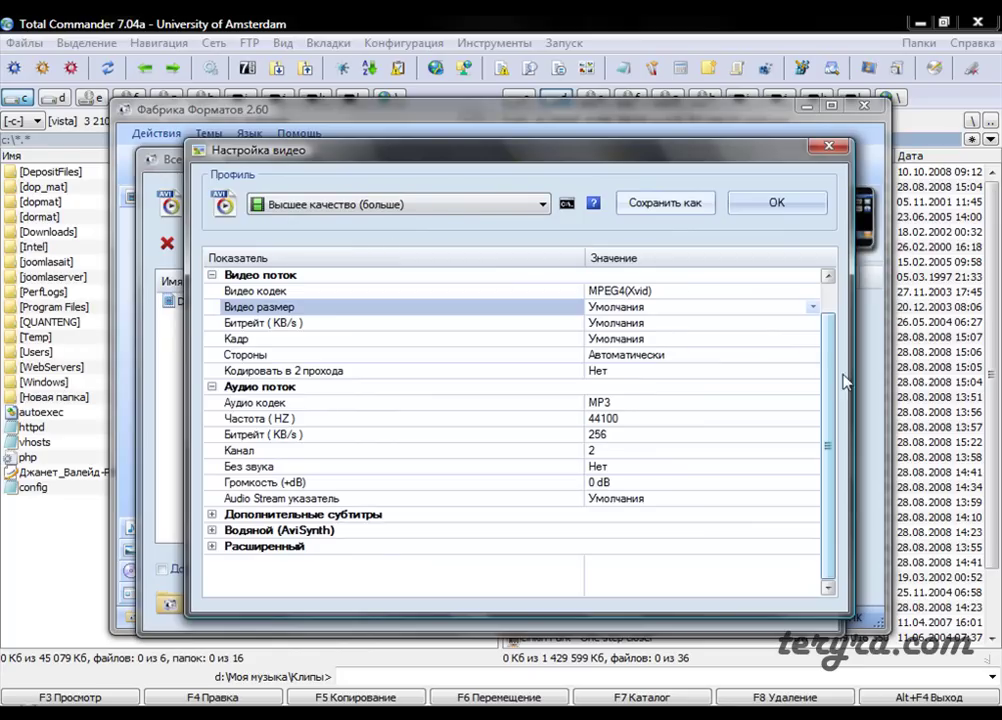
left_click_drag(828, 360, 832, 333)
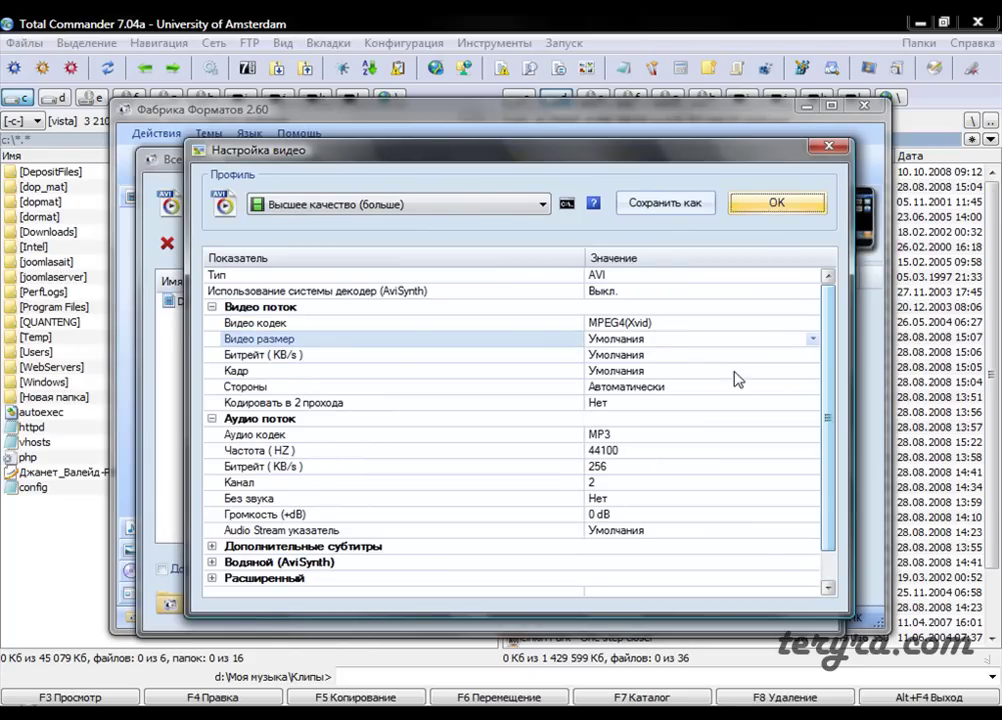
left_click(757, 206)
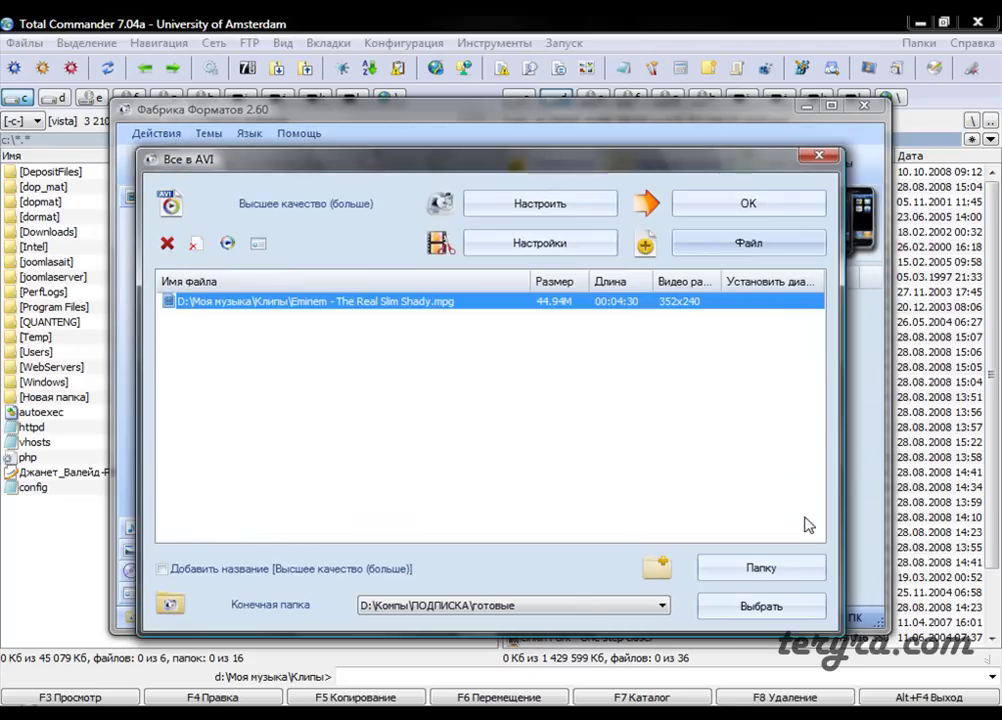
Set the destination folder for the AVI conversion to D:\Новая папка\Новая папка12.
key("ctrl+shift+d")
mouse_move(320, 601)
left_mouse_down()
mouse_move(206, 600)
mouse_move(300, 619)
mouse_move(310, 589)
left_mouse_up()
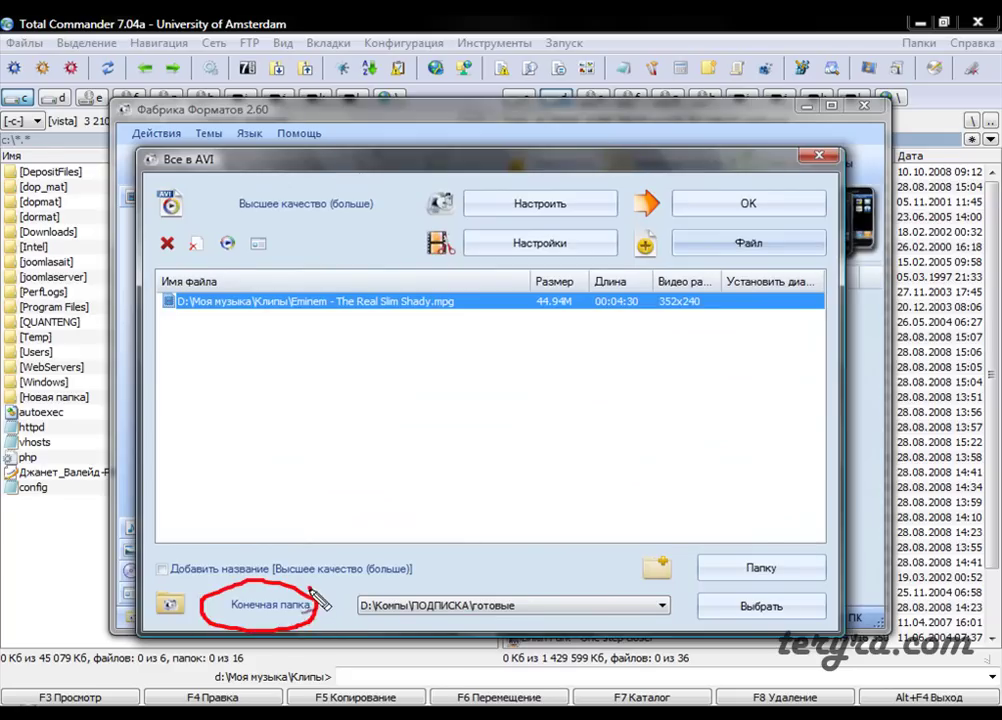
key("Escape")
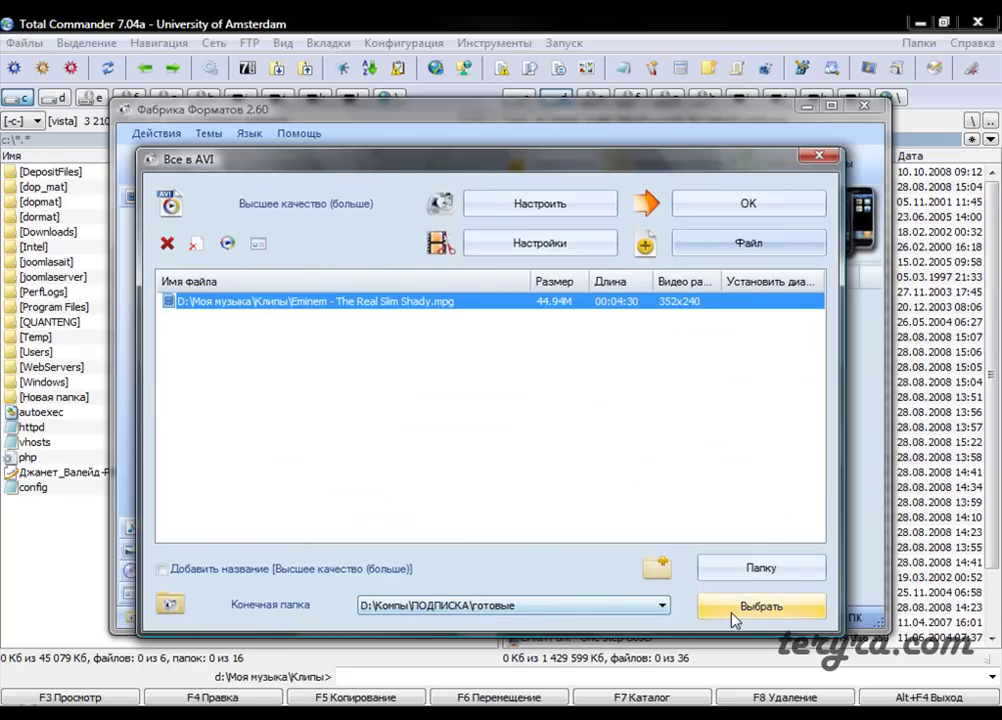
left_click(763, 605)
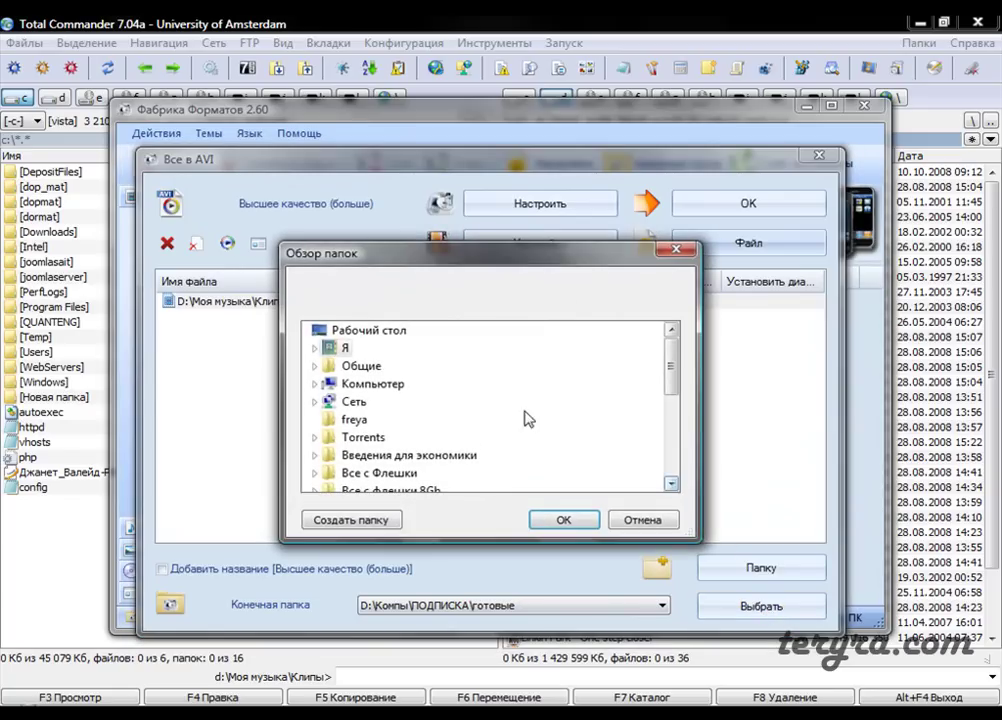
left_click(335, 384)
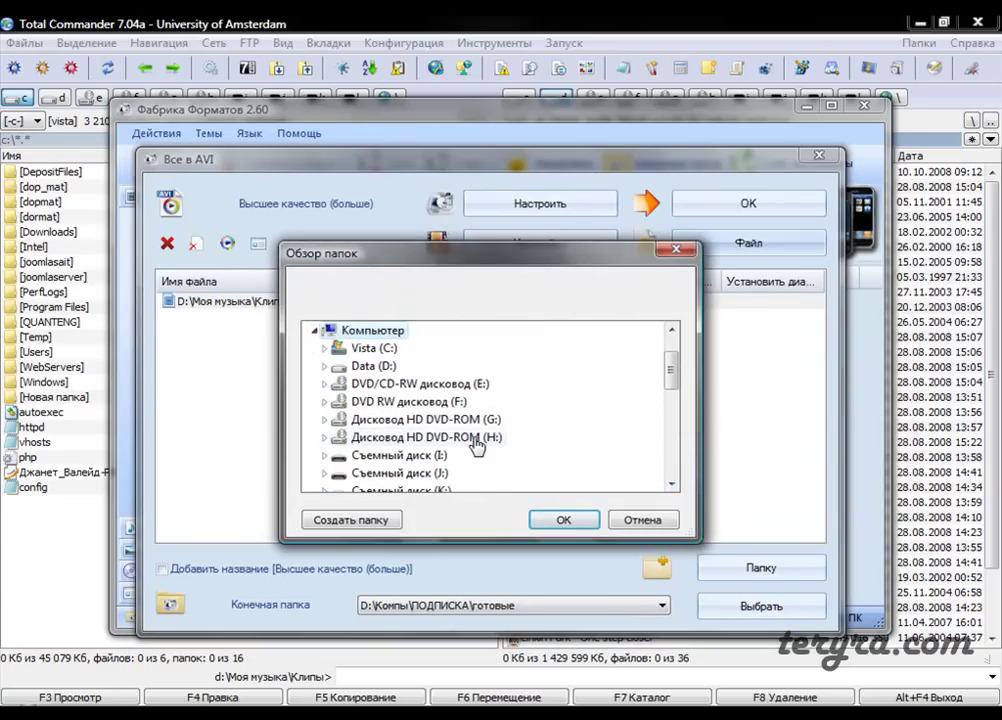
double_click(373, 366)
scroll(478, 428, "down", 4)
scroll(476, 428, "down", 2)
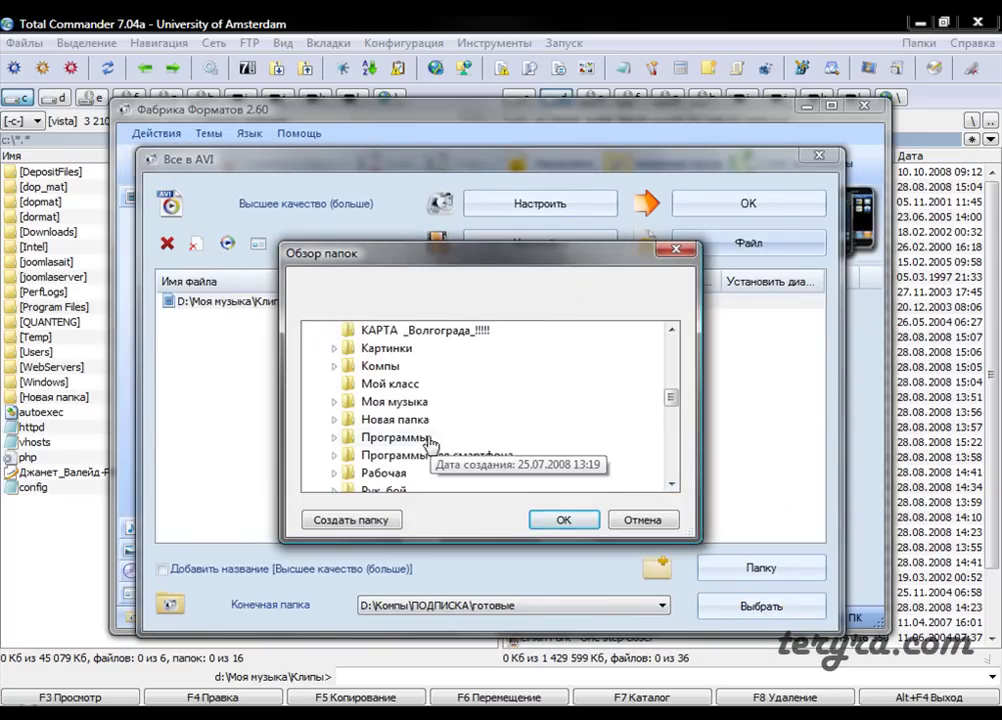
left_click(335, 418)
scroll(526, 456, "down", 2)
left_click(406, 400)
left_click(565, 520)
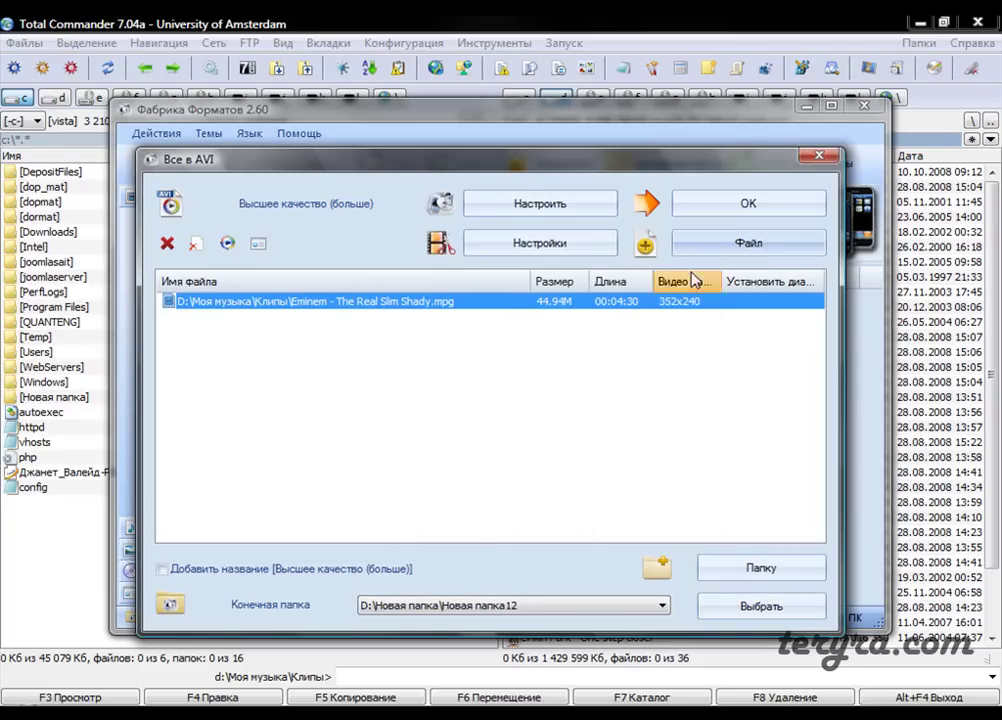
Accept the AVI conversion job so that the clip is added to the conversion list.
left_click(747, 205)
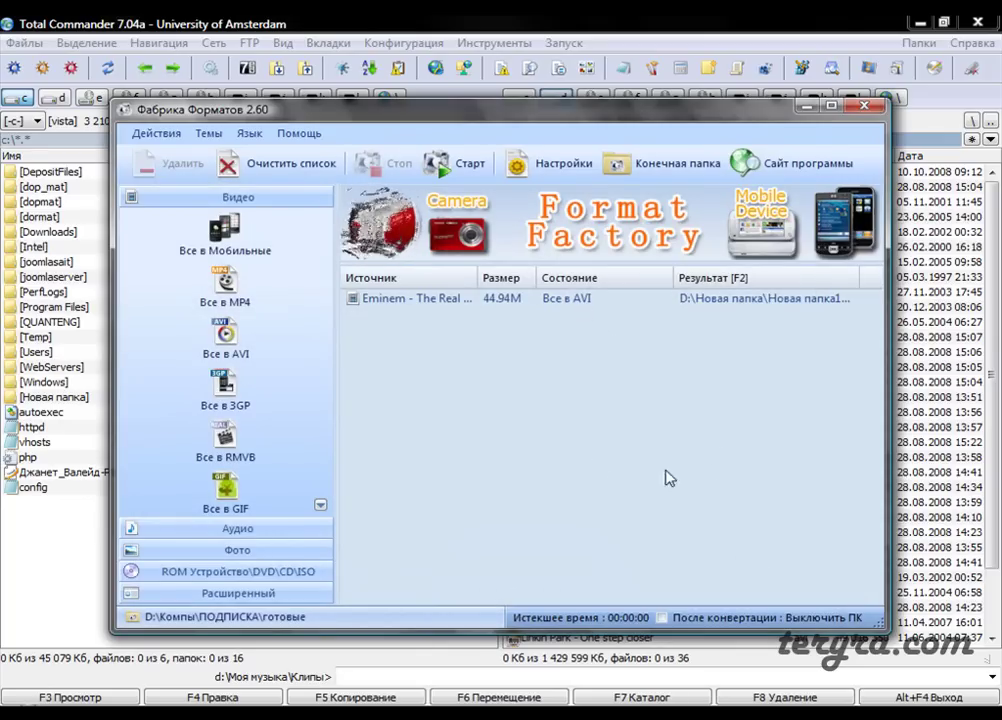
mouse_move(347, 313)
left_mouse_down()
mouse_move(653, 330)
mouse_move(868, 323)
left_mouse_up()
key("Escape")
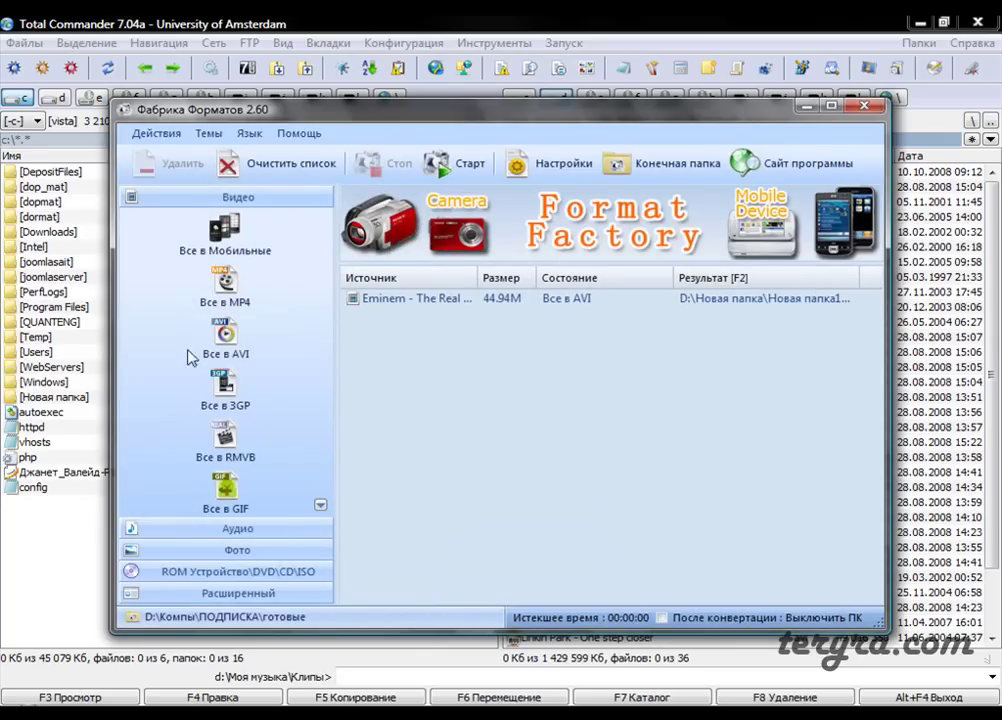
left_click_drag(268, 329, 262, 350)
key("Escape")
left_click(233, 331)
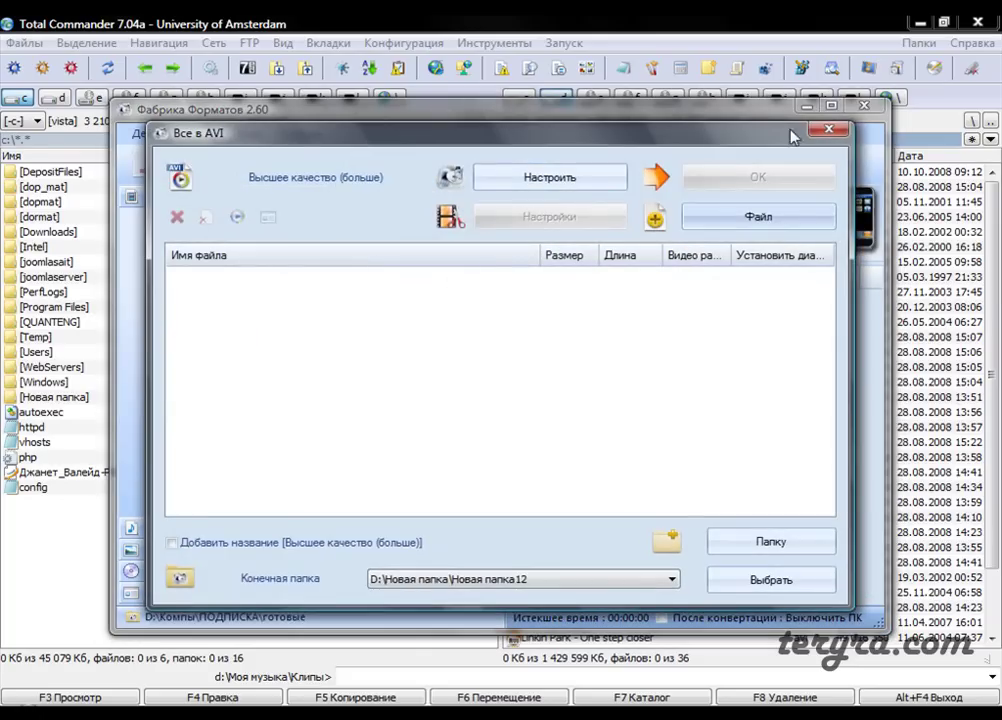
left_click(840, 135)
left_click_drag(352, 318, 497, 323)
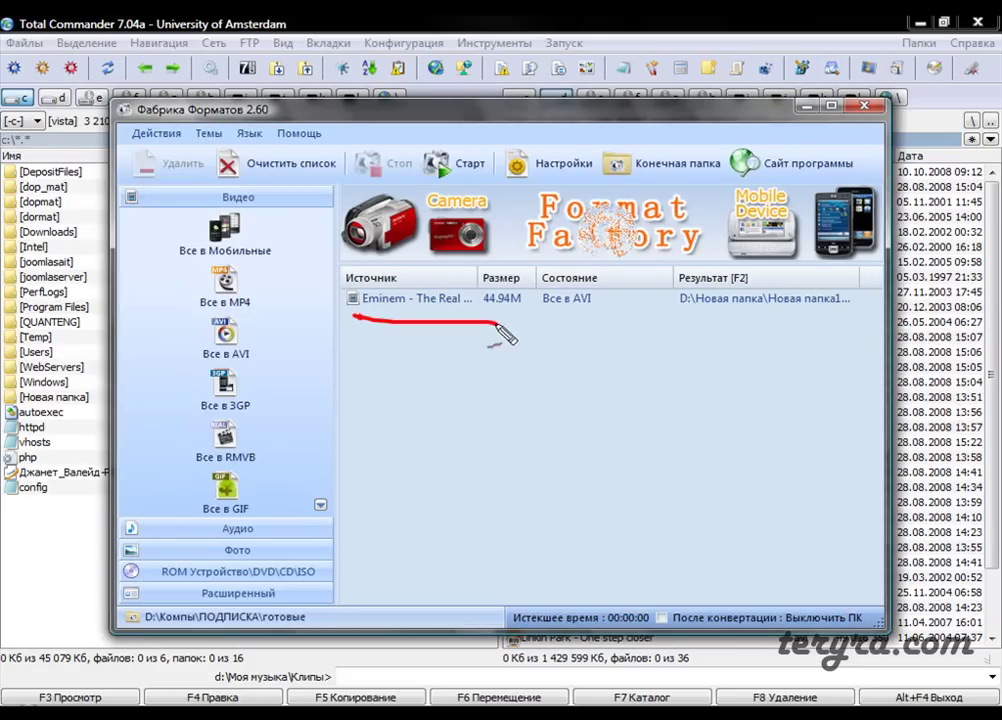
left_click_drag(392, 344, 541, 357)
left_click_drag(410, 377, 548, 383)
left_click_drag(503, 420, 514, 416)
key("Escape")
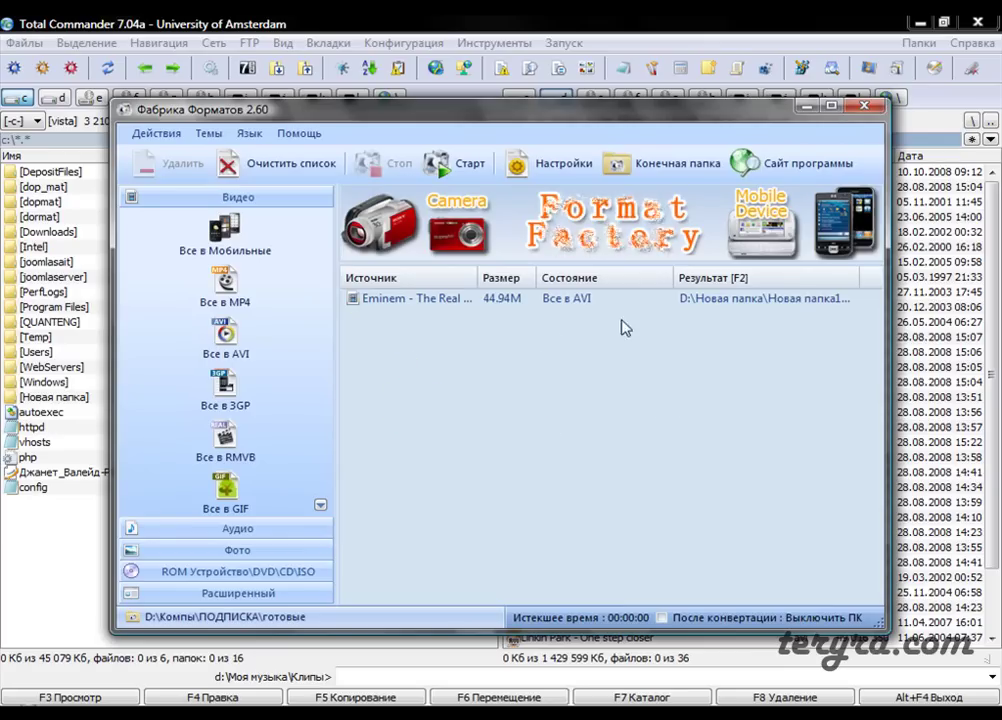
Select the queued Eminem clip in the conversion list and start its conversion to AVI.
left_click(510, 300)
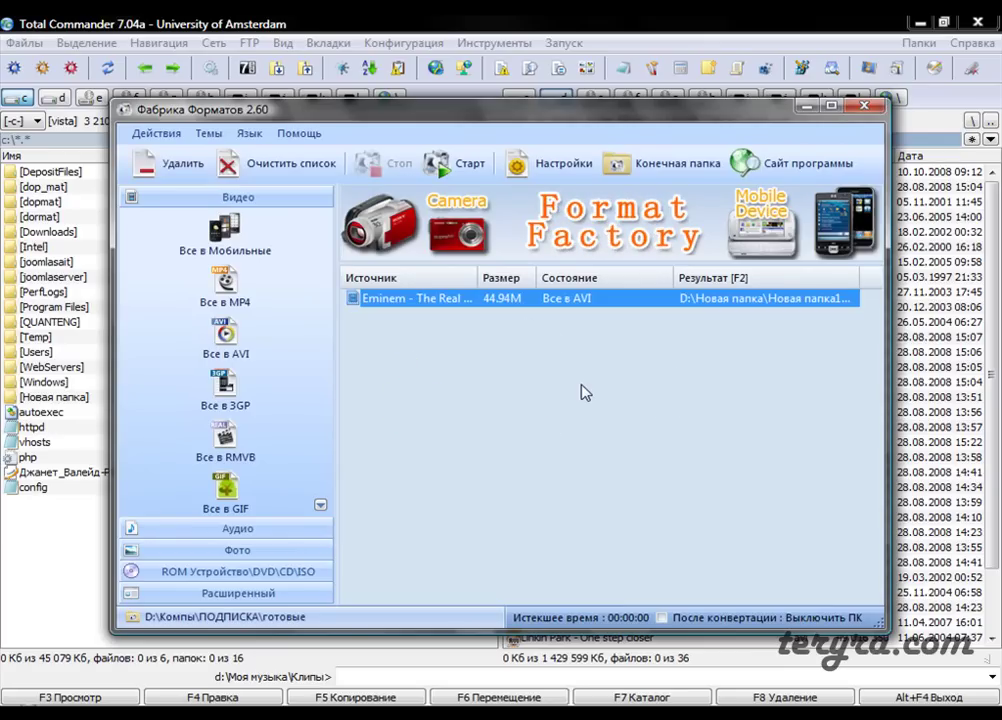
left_click(513, 421)
left_click(414, 302)
left_click(645, 566)
left_click(384, 298)
left_click(461, 174)
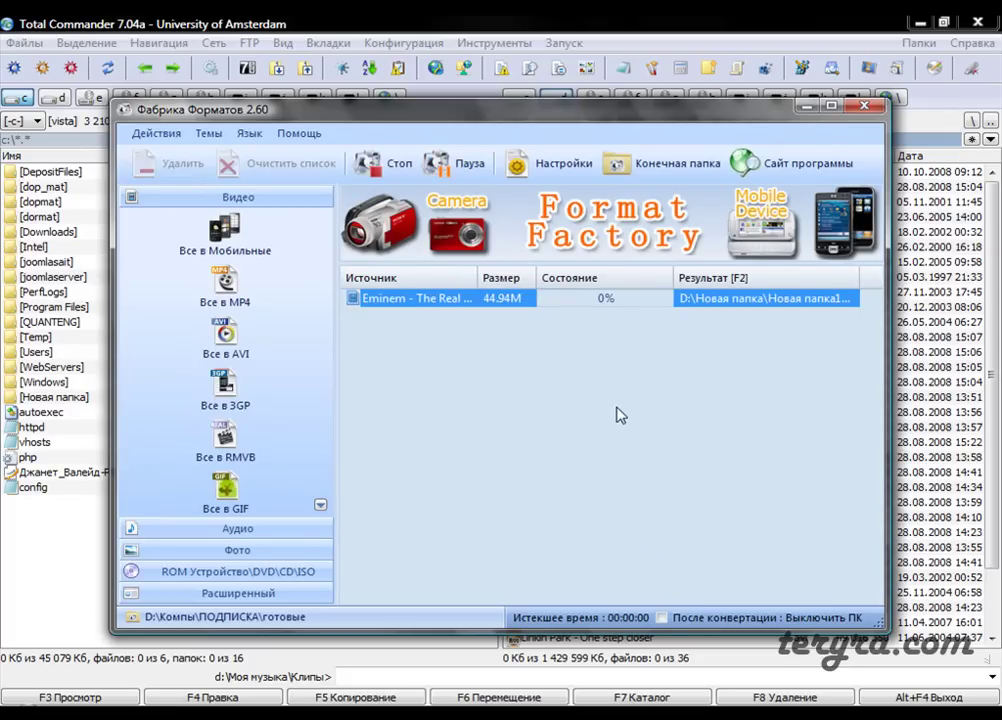
mouse_move(533, 322)
left_mouse_down()
mouse_move(682, 342)
mouse_move(660, 277)
mouse_move(528, 318)
left_mouse_up()
key("Escape")
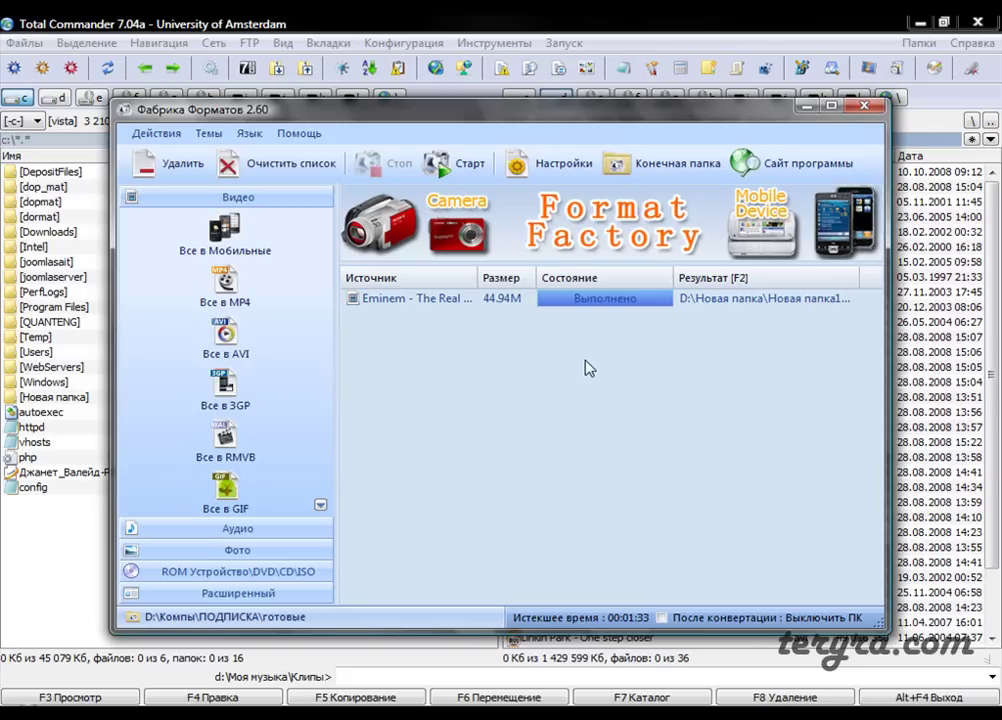
Switch to Total Commander and go to the output folder d:\Новая папка\Новая папка12.
left_click(623, 302)
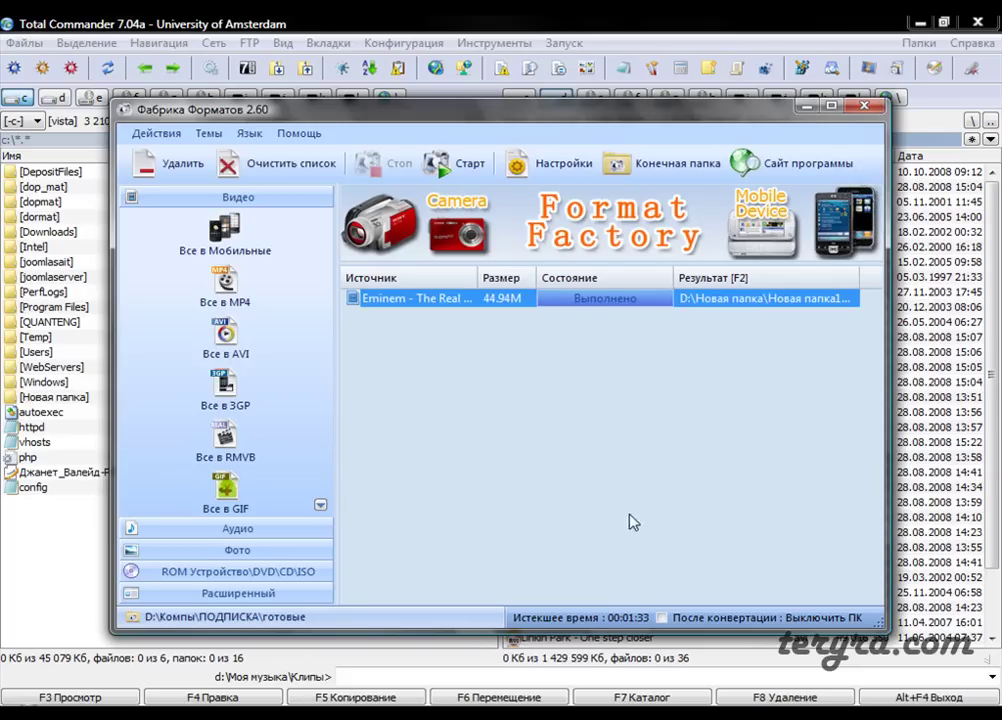
left_click(400, 714)
double_click(556, 172)
double_click(556, 172)
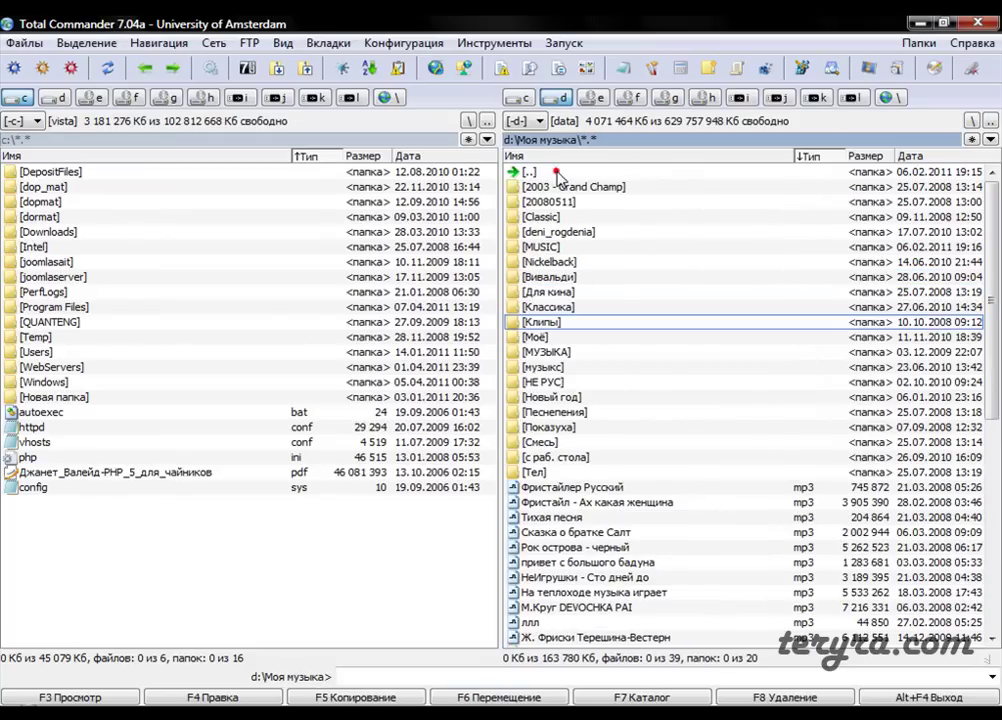
double_click(545, 502)
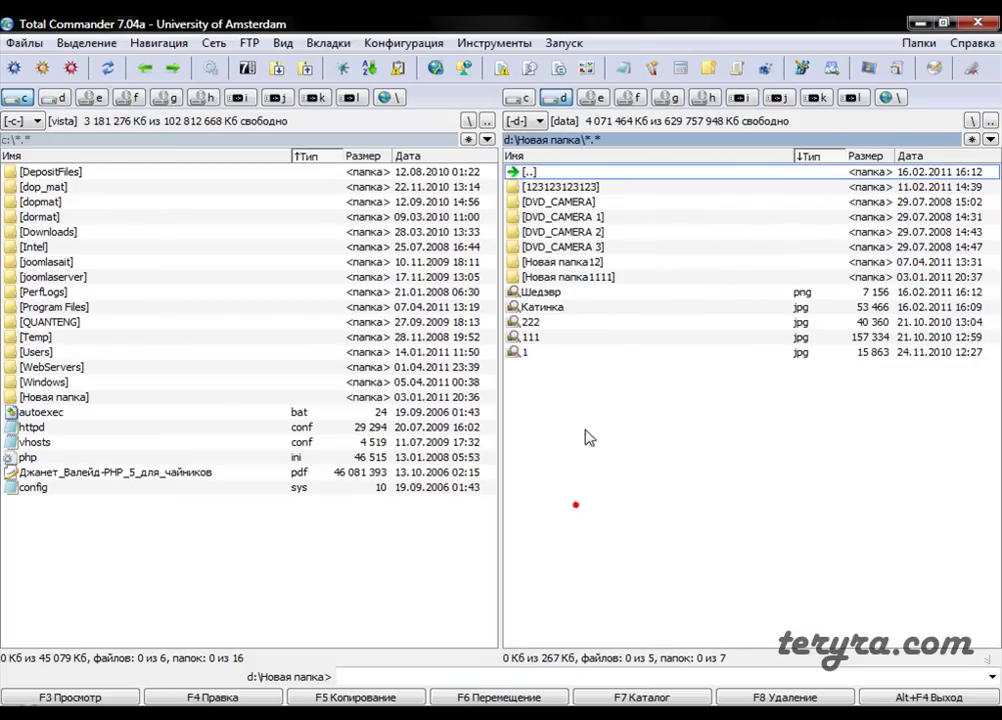
double_click(591, 266)
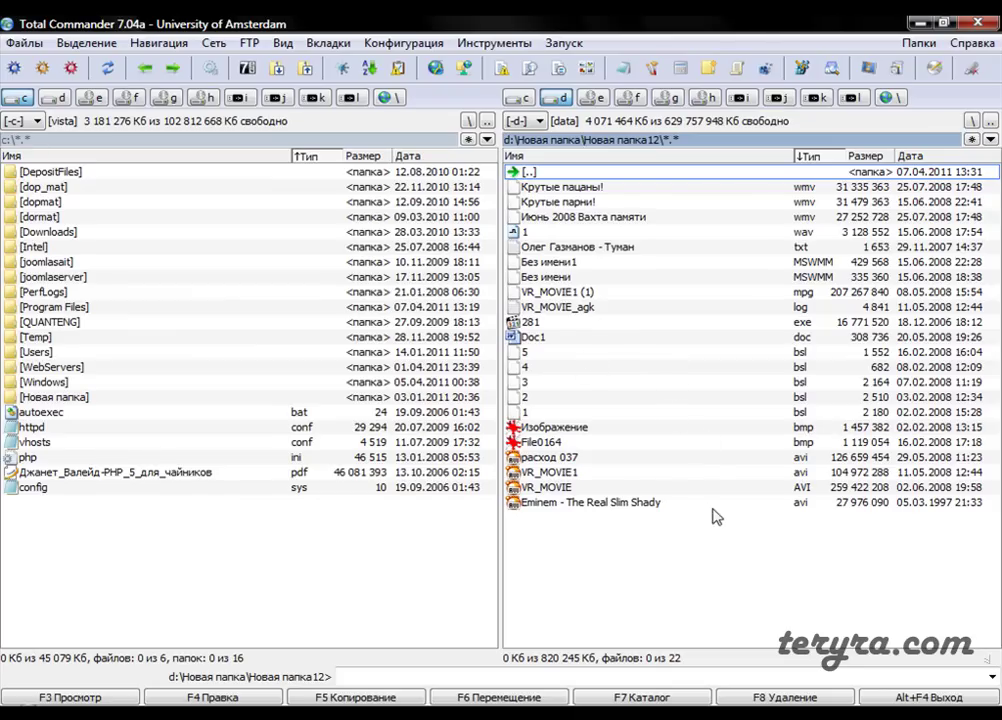
Check the file size of the converted "Eminem - The Real Slim Shady" AVI file.
left_click(658, 506)
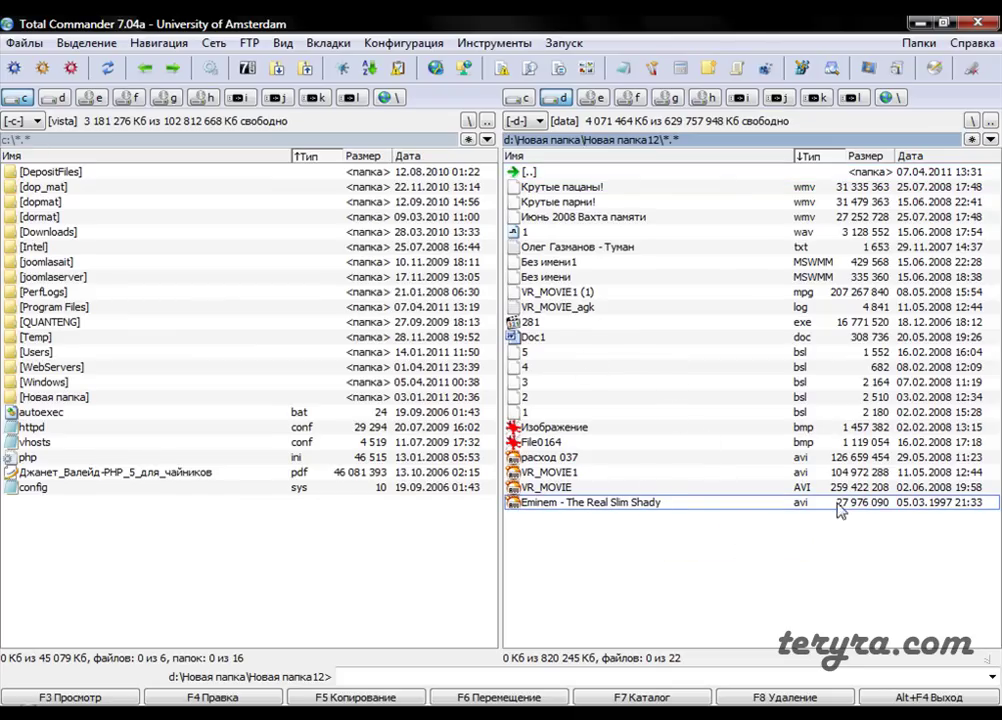
mouse_move(845, 513)
key("ctrl+shift+d")
left_click_drag(815, 536, 905, 512)
key("Escape")
left_click(805, 523)
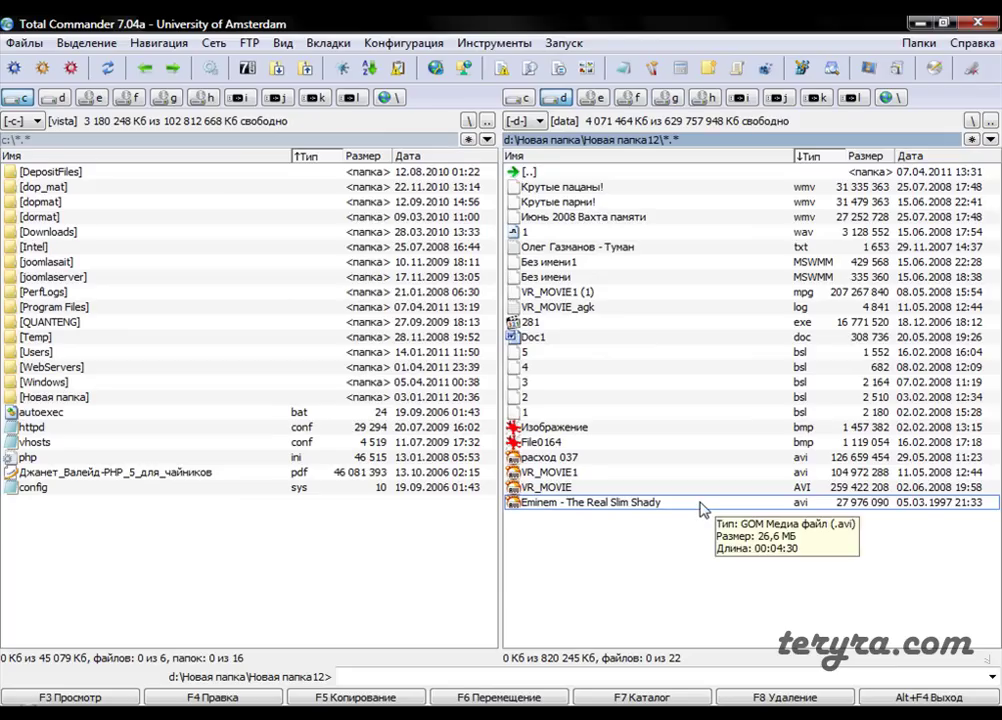
Play the converted AVI clip in GOM Player, skip ahead to about 3:40, pause it and close the player.
double_click(703, 510)
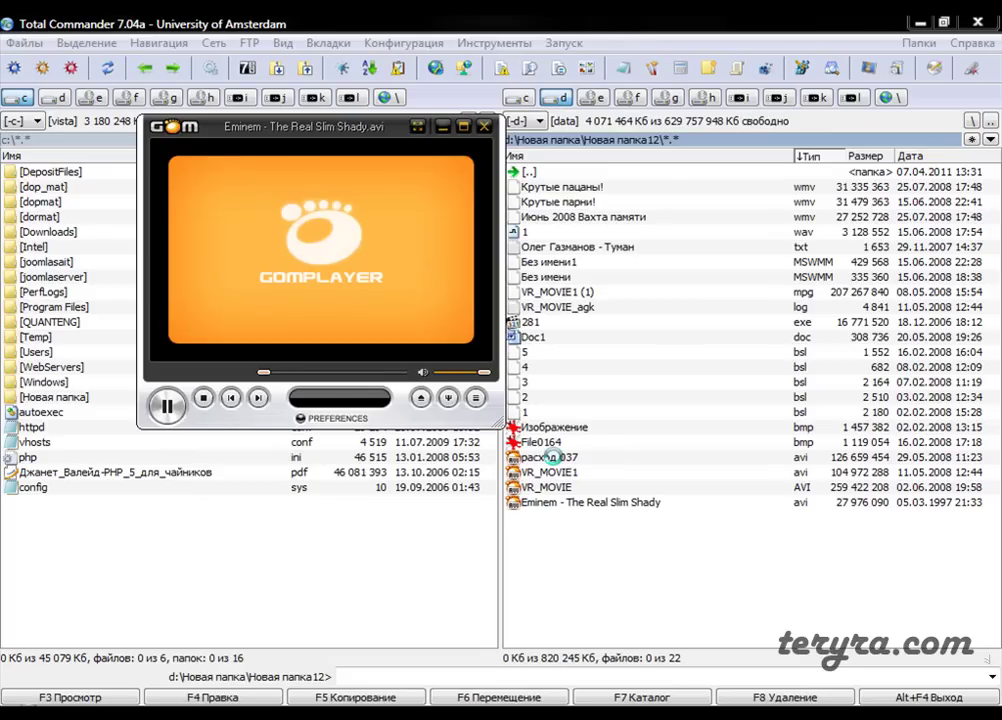
left_click(354, 328)
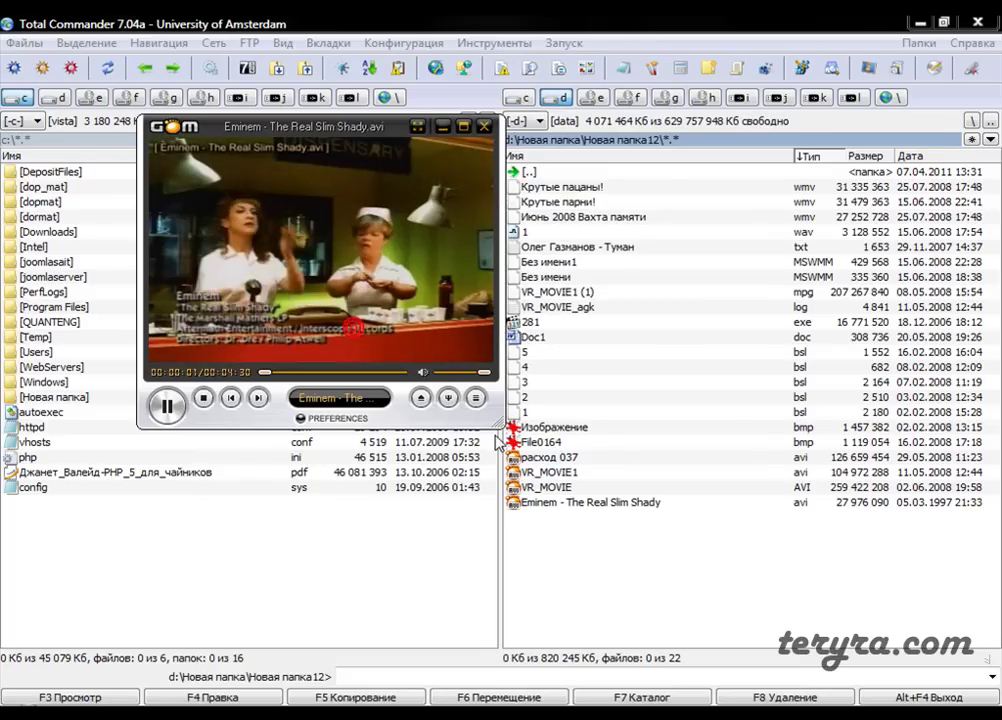
left_click(331, 372)
left_click_drag(347, 374, 374, 374)
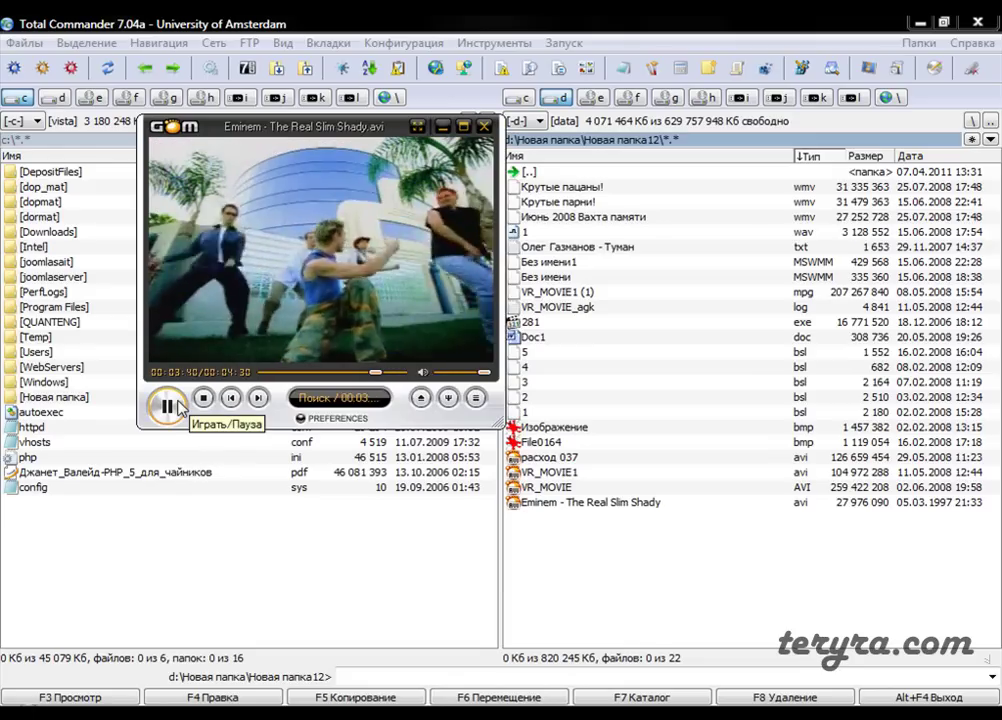
left_click(175, 406)
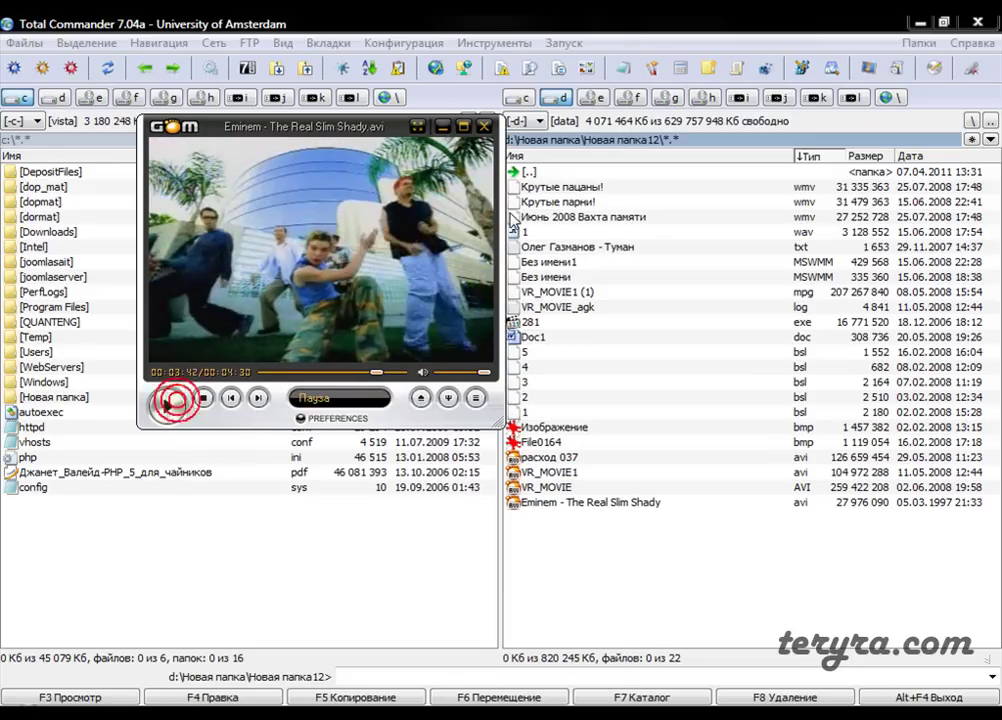
left_click(484, 127)
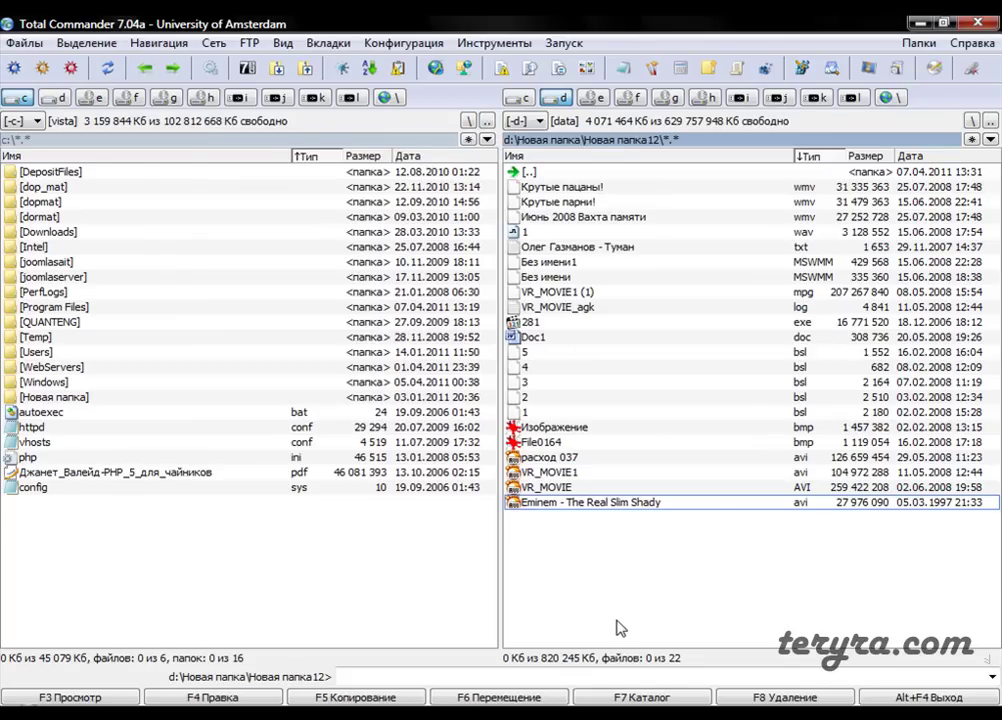
key("alt+Tab")
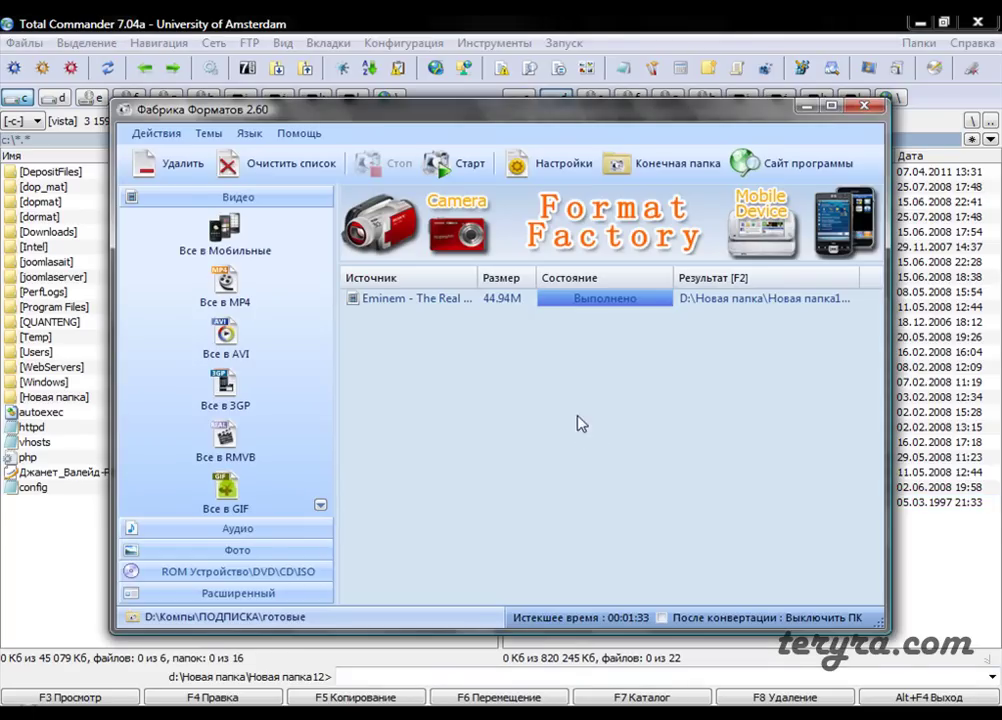
left_click(483, 297)
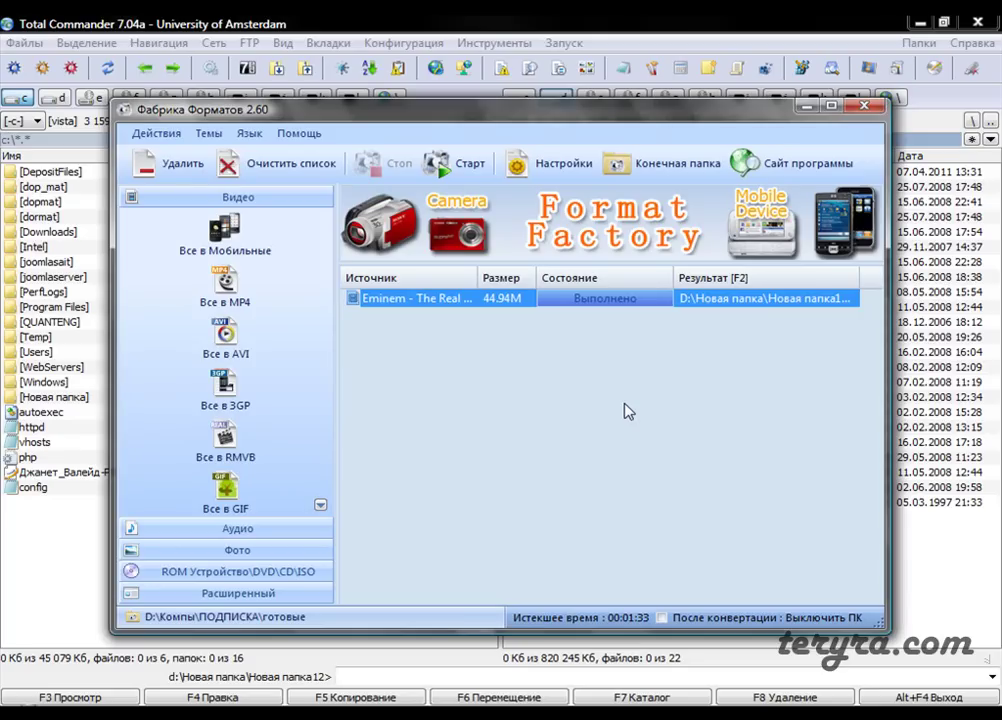
left_click(810, 104)
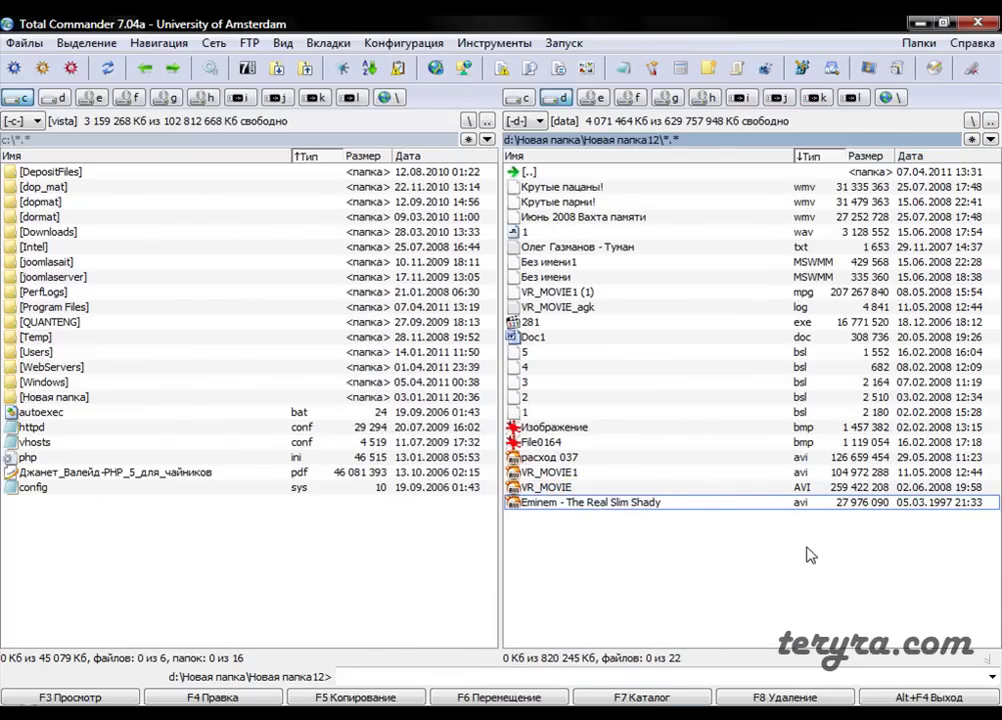
key("ctrl+z")
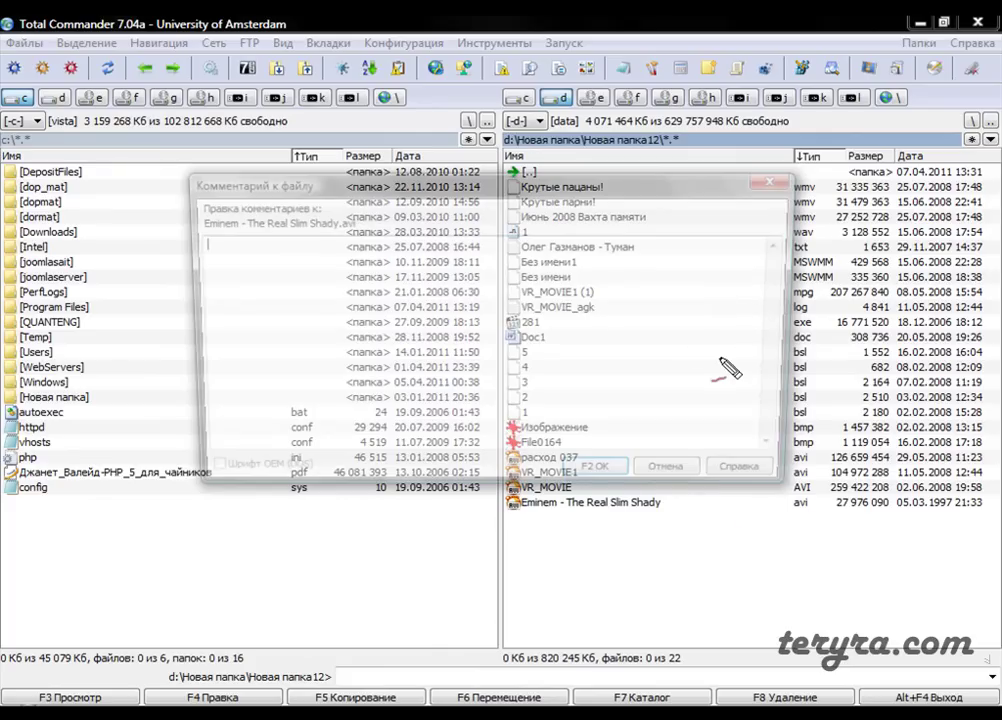
left_click(776, 178)
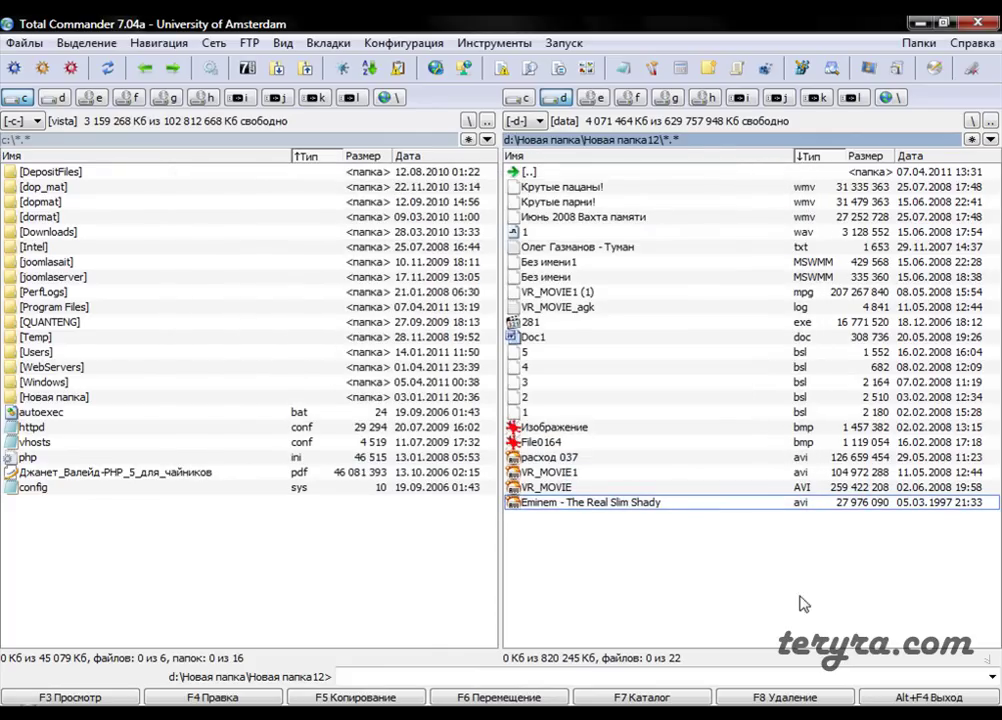
Switch back to Format Factory and, in the AVI video settings, set the audio frequency to 22050 Hz and the audio bitrate to 128 KB/s.
left_click(642, 714)
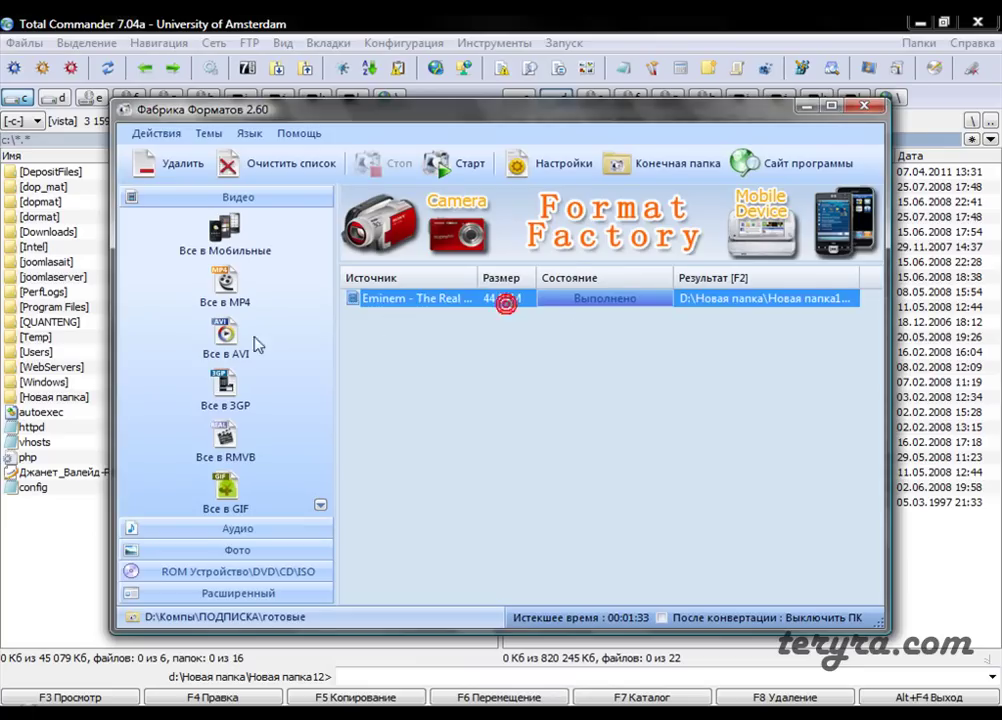
left_click(224, 375)
left_click(580, 182)
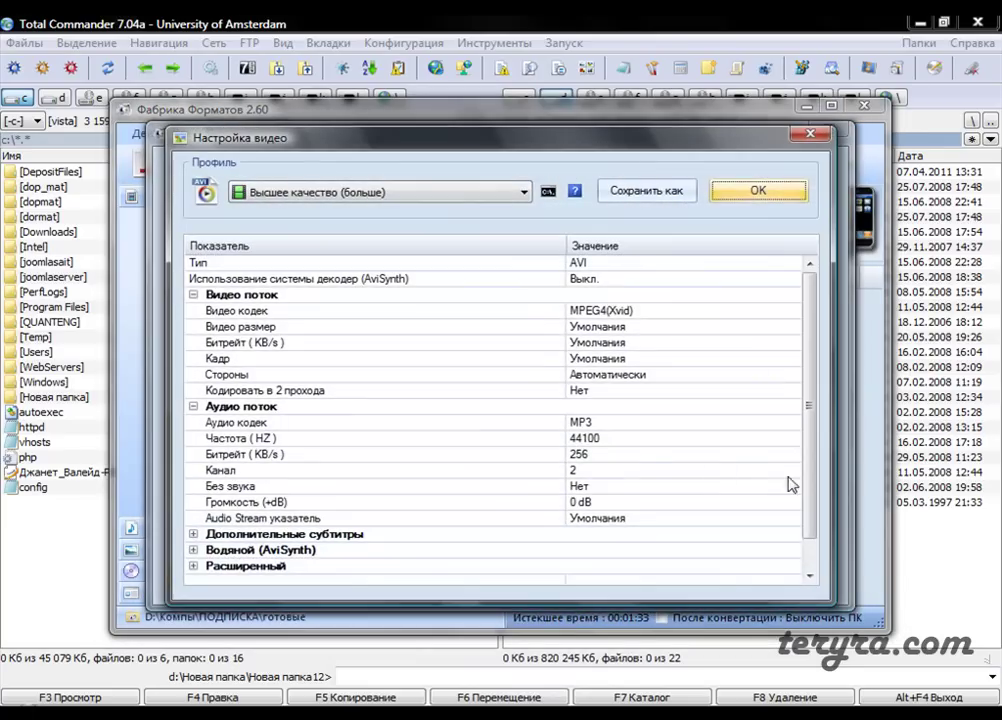
left_click(600, 440)
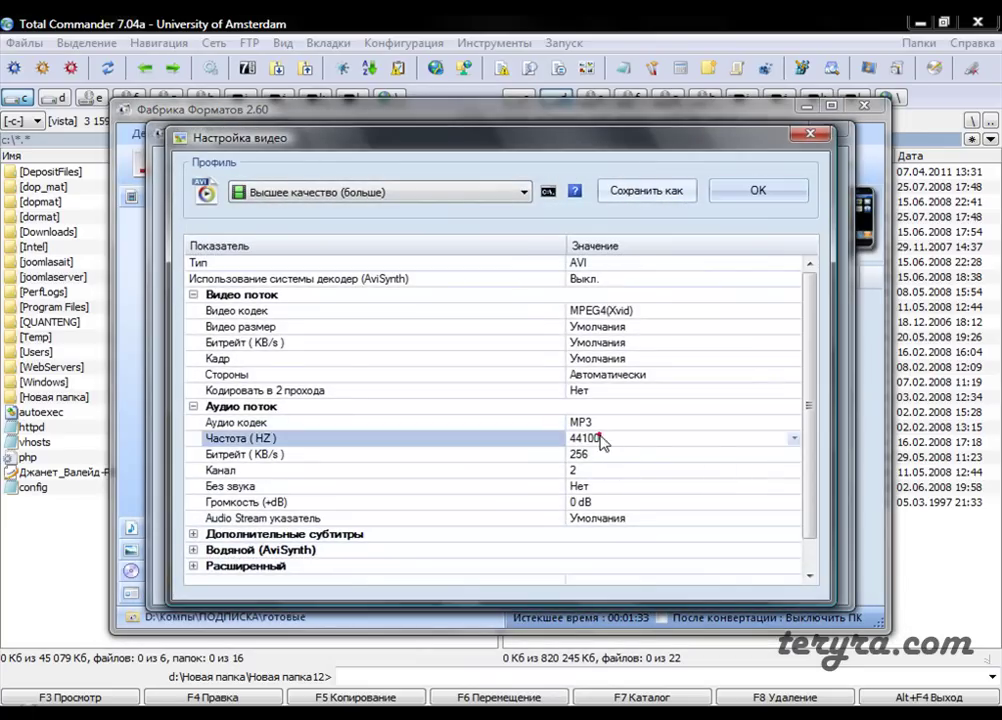
left_click(794, 439)
left_click(750, 466)
left_click(611, 454)
left_click(793, 455)
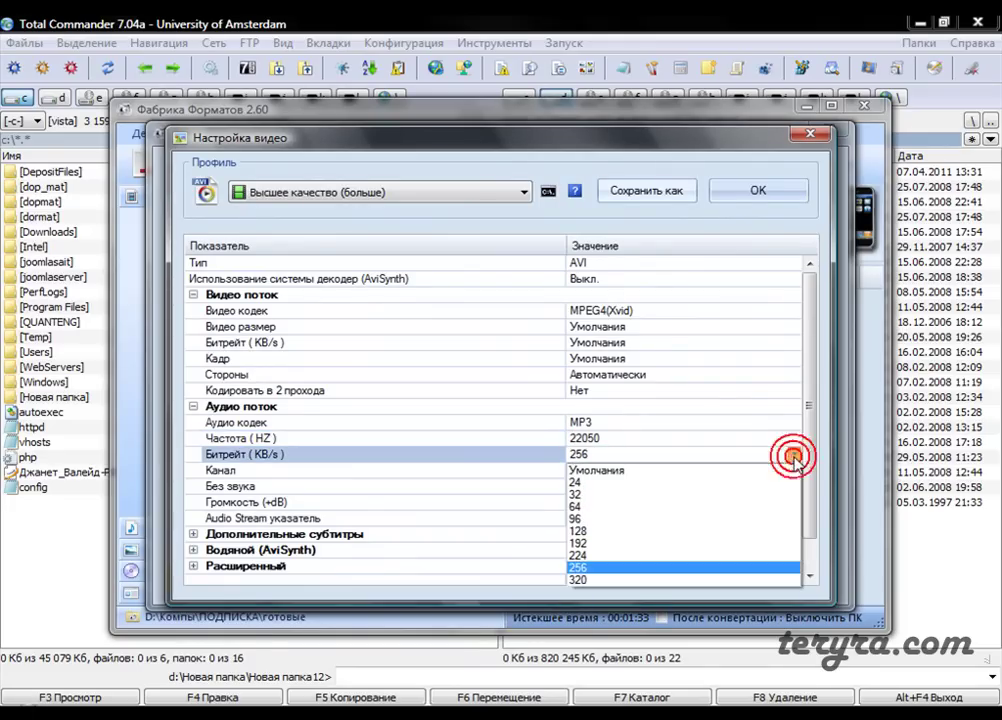
left_click(737, 531)
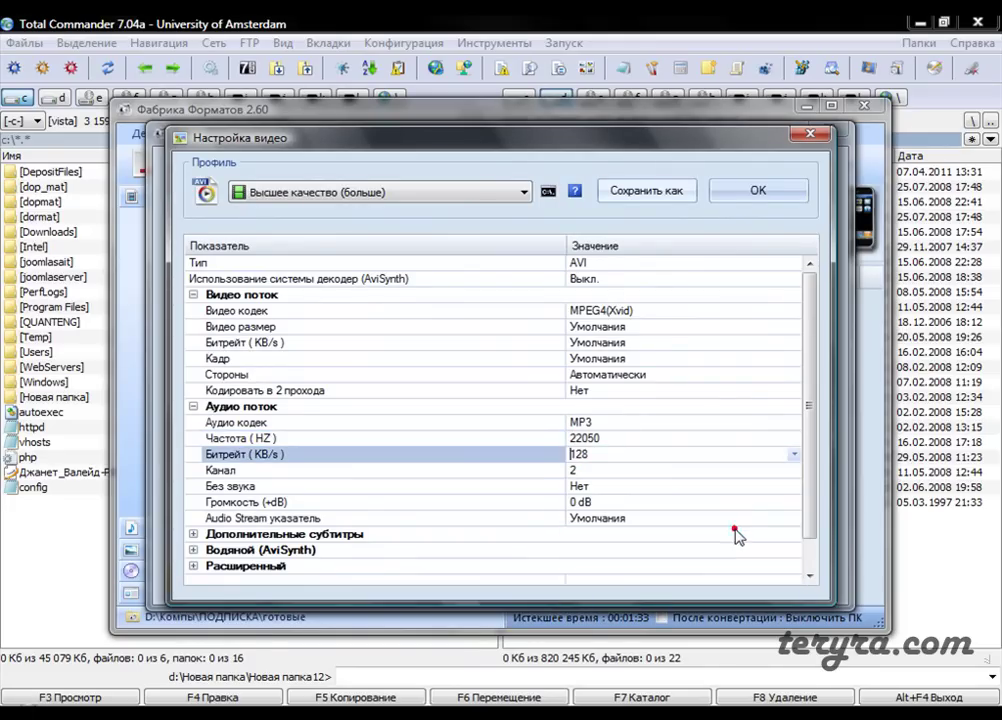
Try an audio bitrate of 64 KB/s and the MPEG2 video codec, and close the AVI settings and conversion windows without saving.
left_click(796, 455)
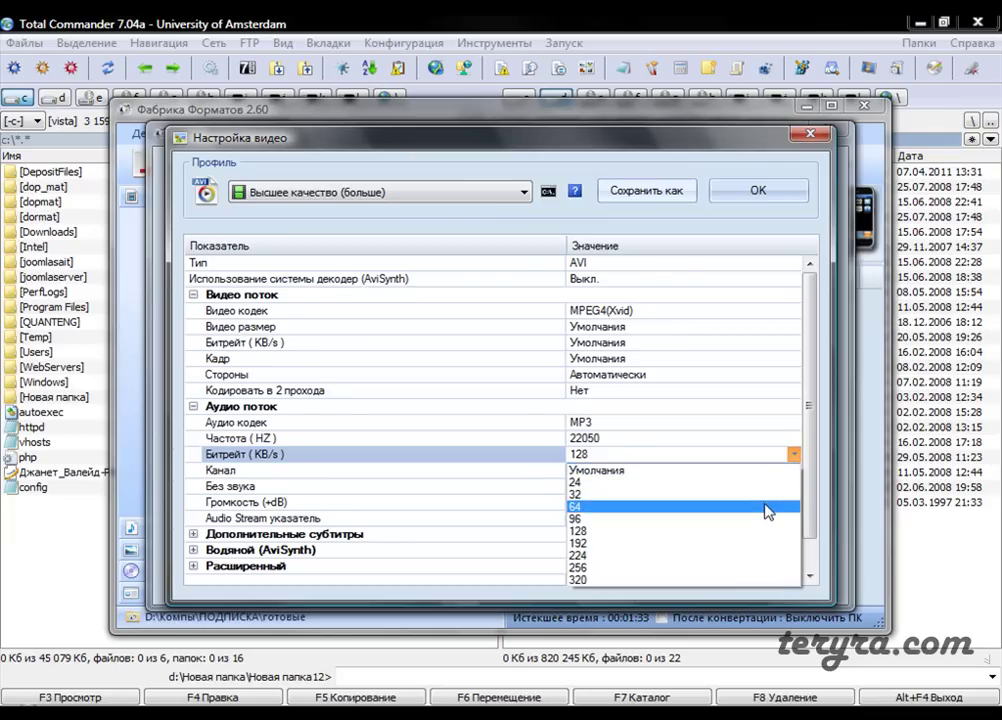
left_click(768, 508)
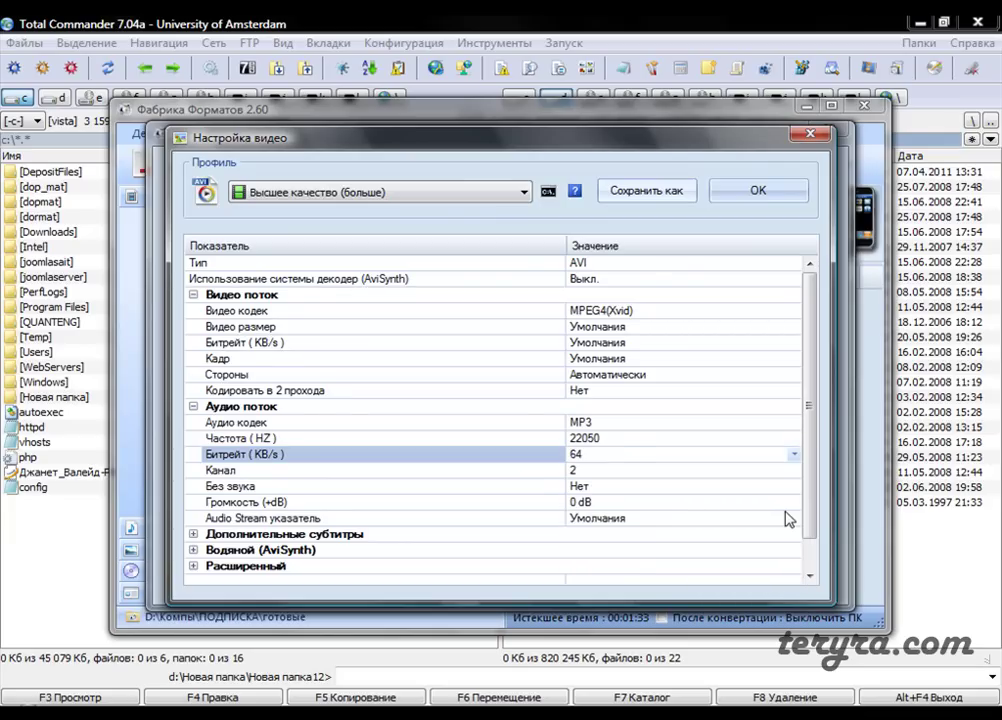
left_click(649, 310)
left_click(795, 311)
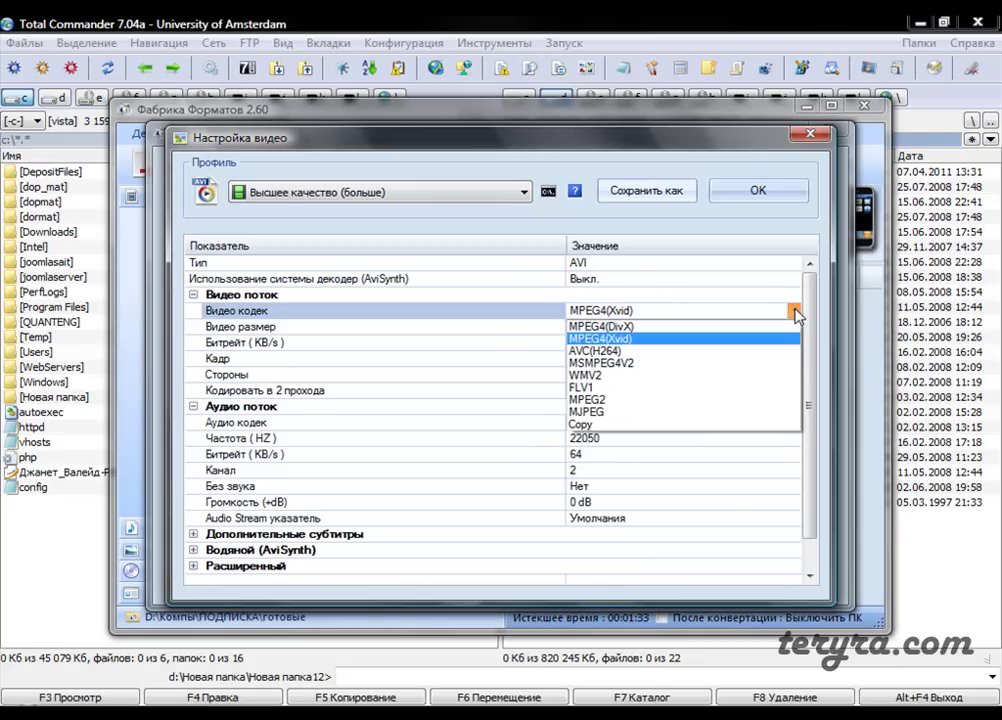
left_click(743, 400)
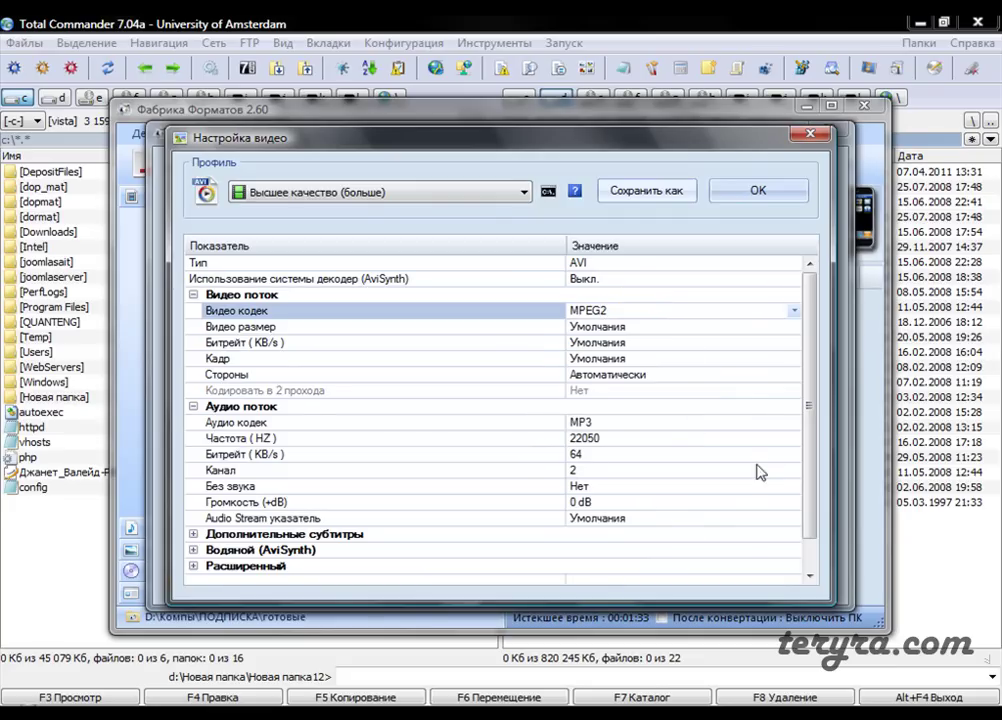
left_click_drag(809, 455, 817, 395)
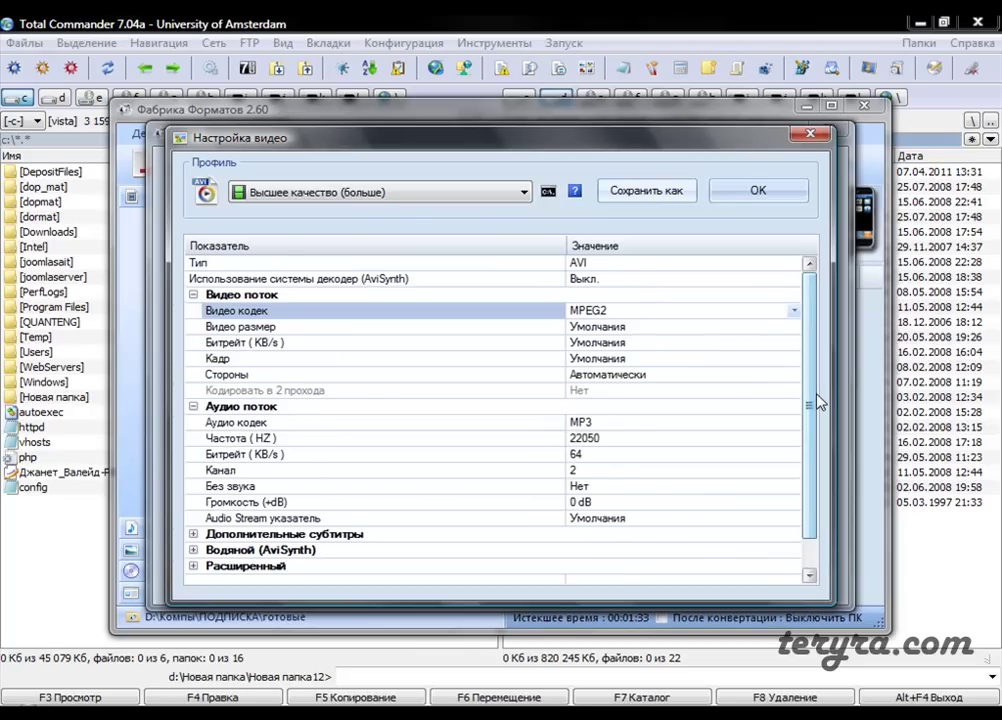
left_click(825, 133)
left_click(825, 133)
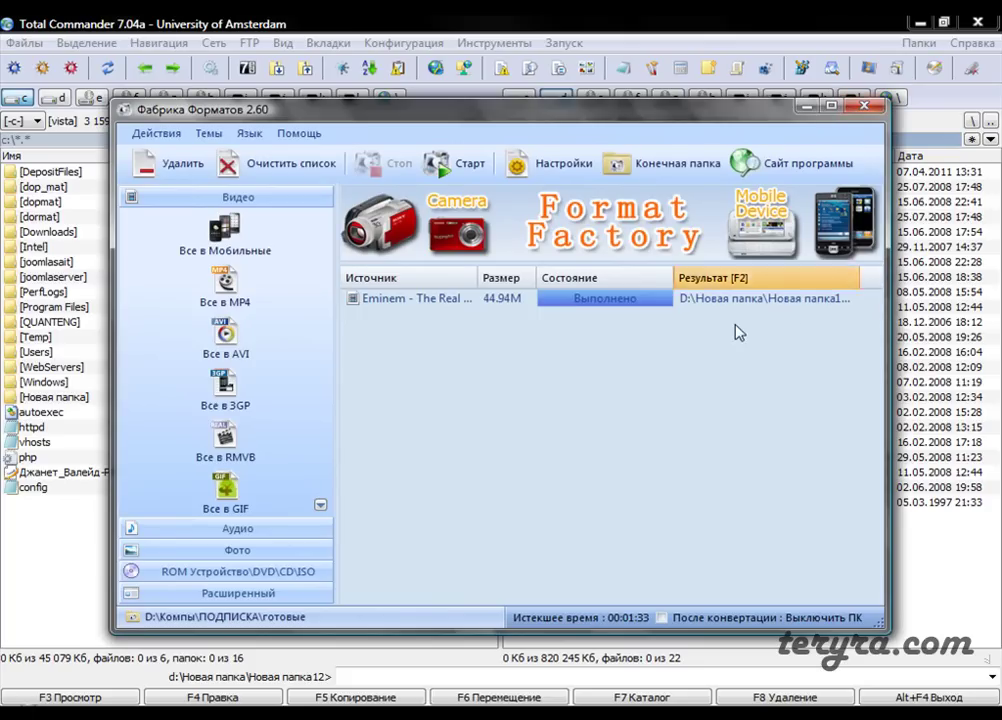
key("ctrl+shift+d")
mouse_move(711, 198)
left_mouse_down()
mouse_move(506, 236)
mouse_move(741, 242)
mouse_move(702, 196)
left_mouse_up()
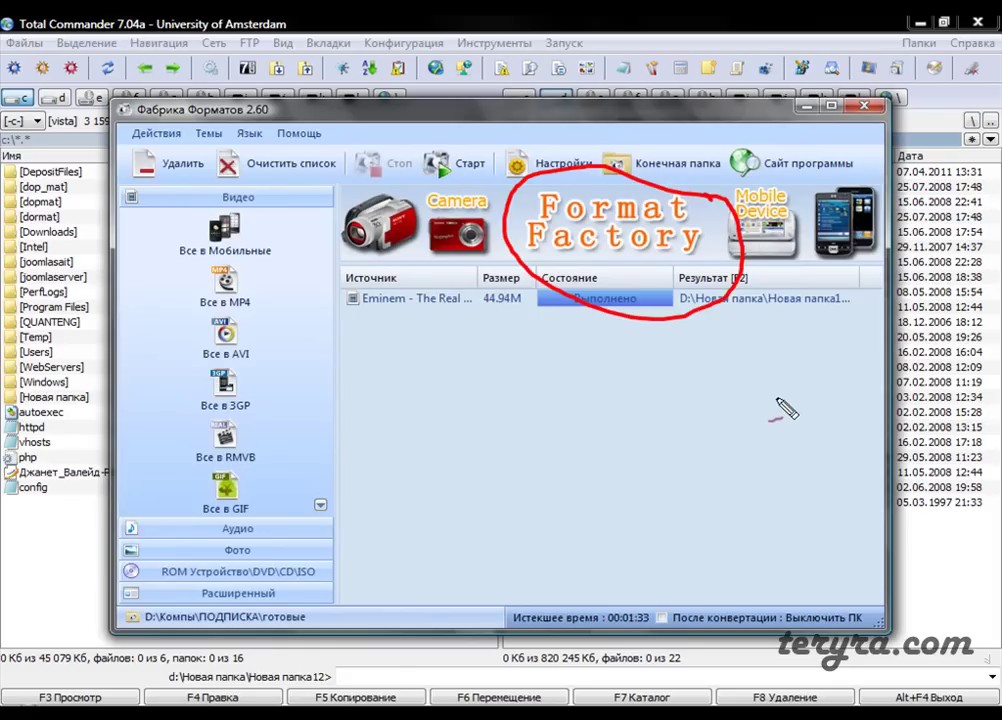
key("Escape")
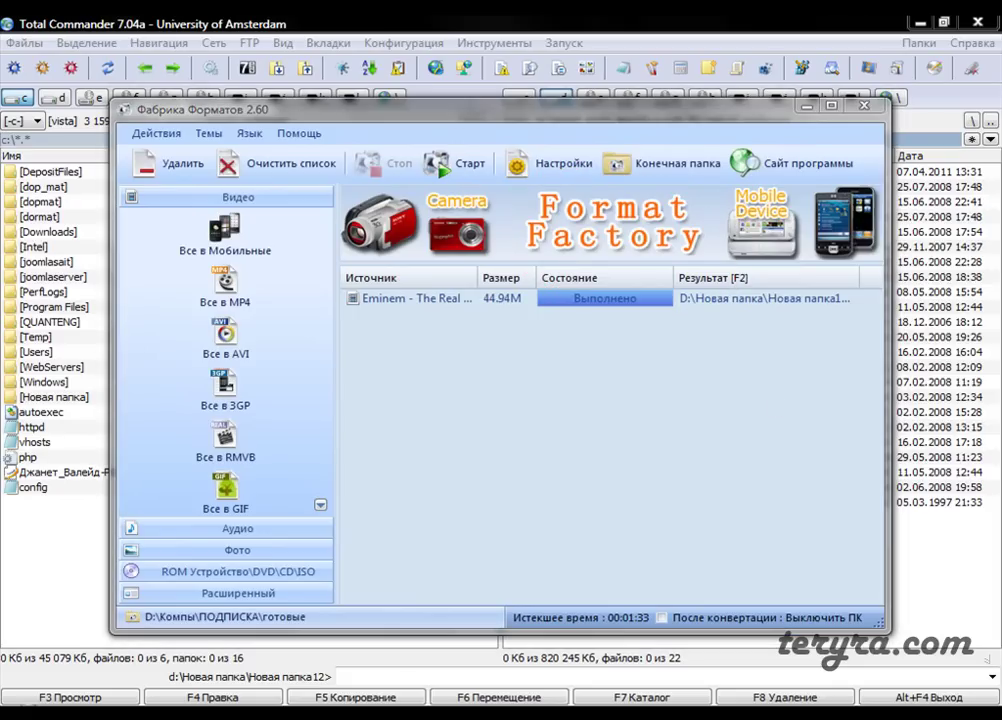